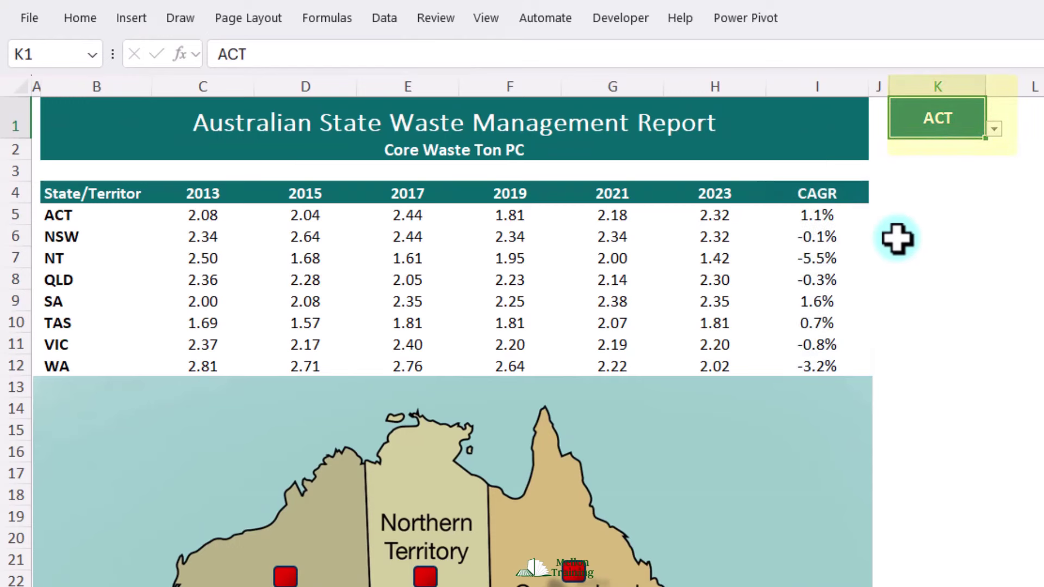
Check K1's state dropdown and inspect its data validation rule, leaving ACT selected.
click(994, 129)
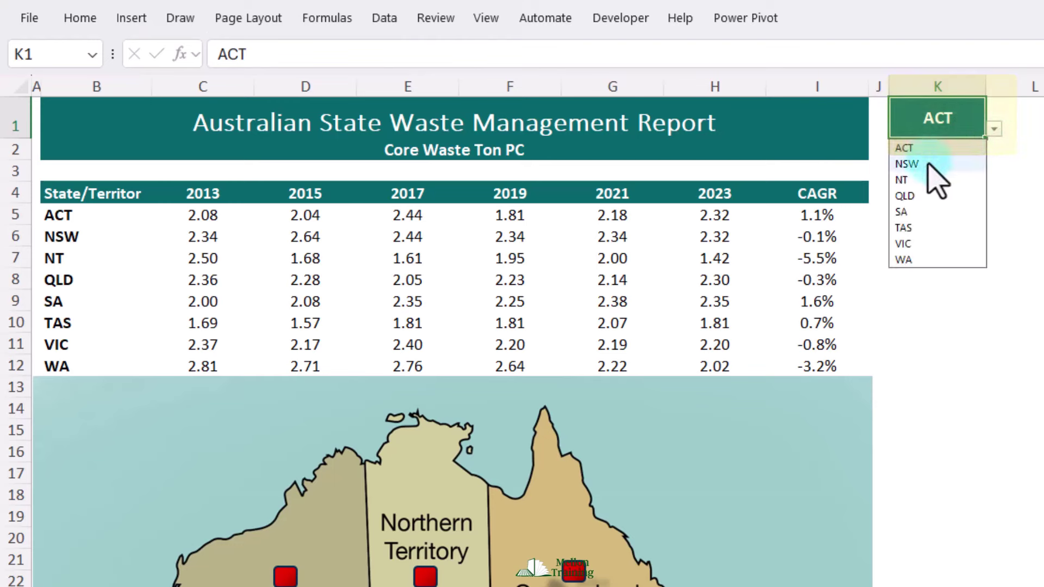
click(994, 129)
click(384, 20)
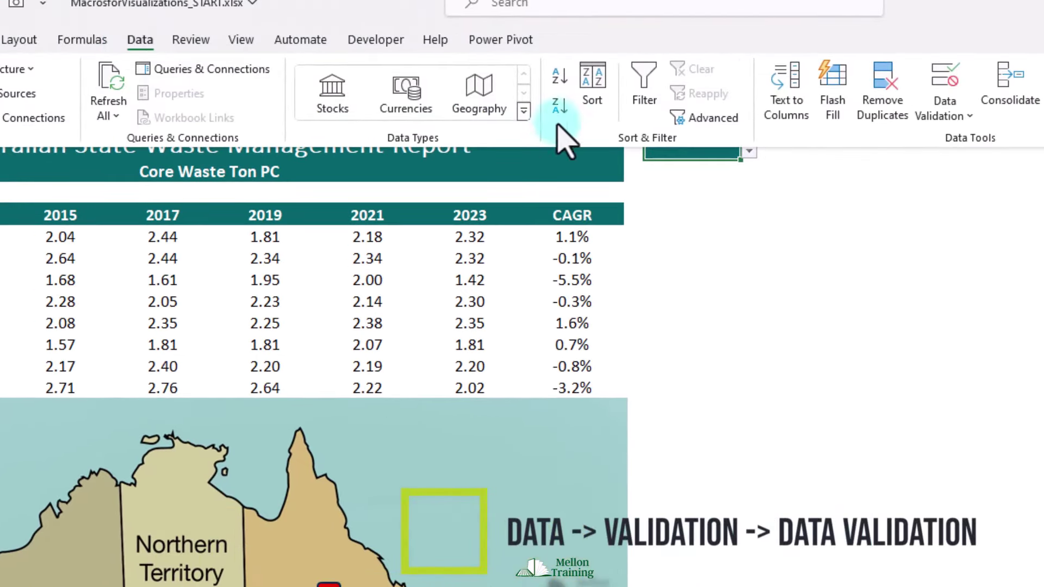
click(948, 114)
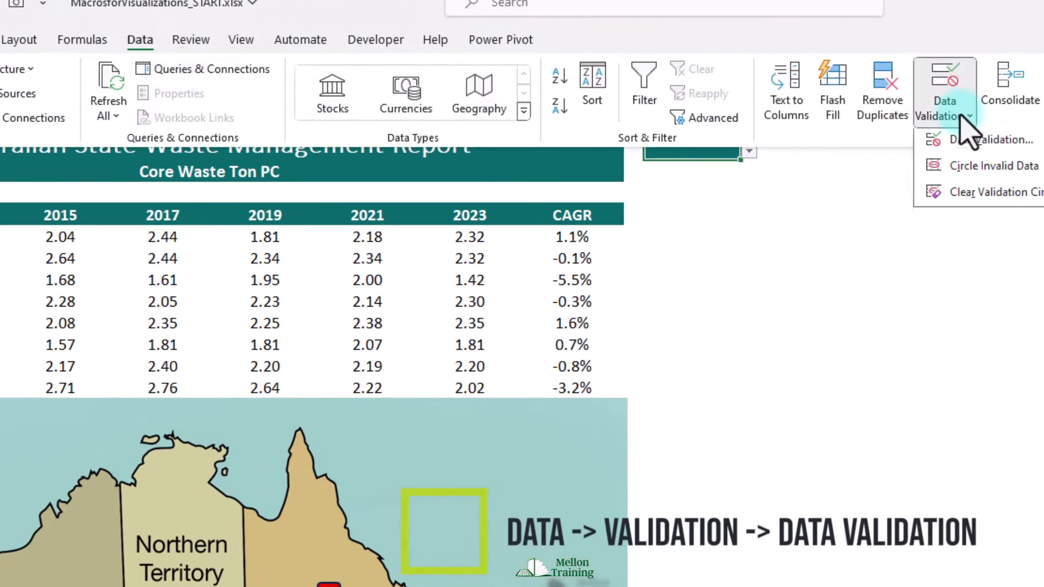
click(1034, 148)
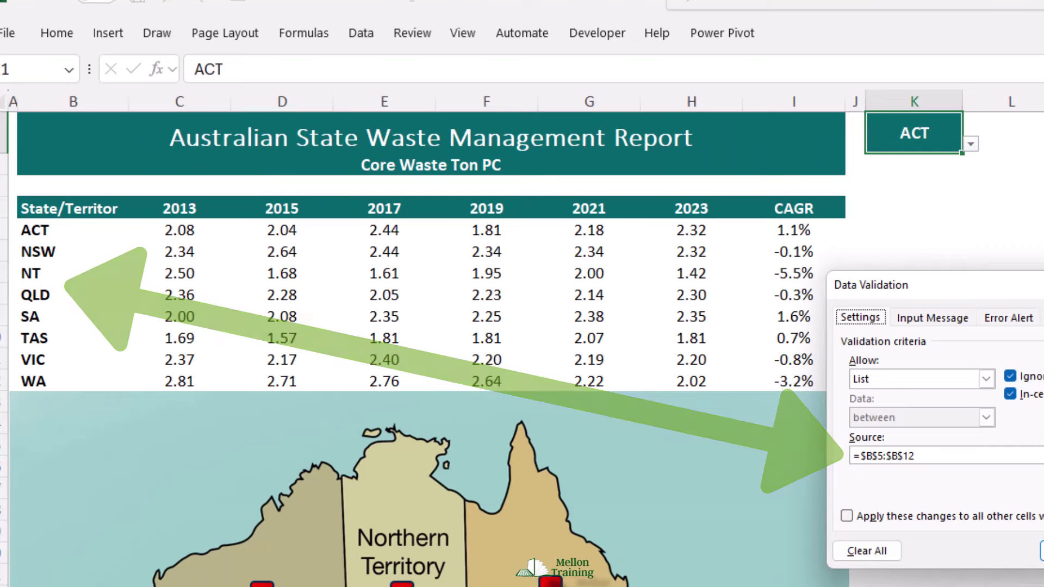
key(Return)
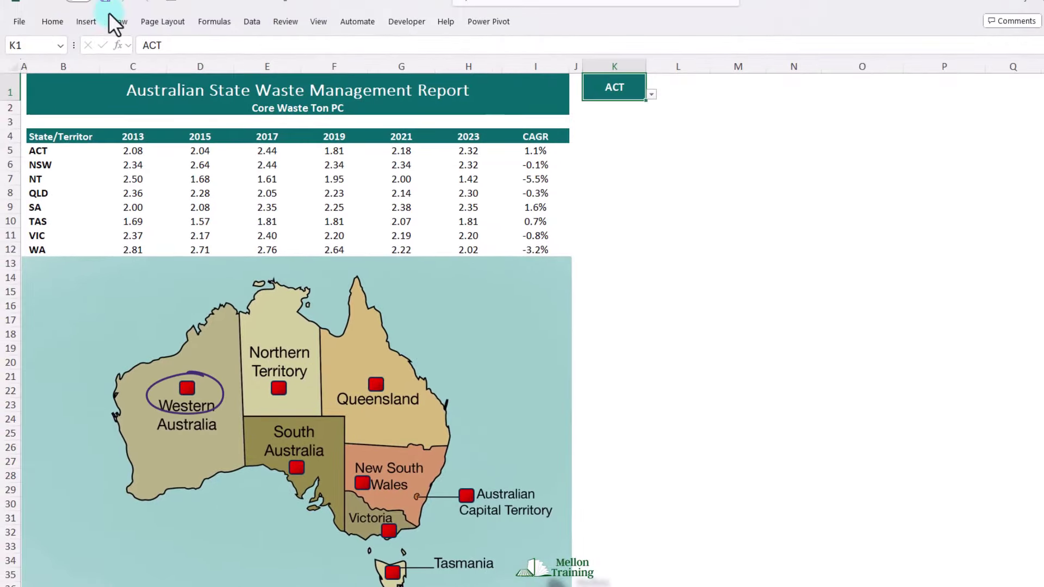
Browse the Insert tab's shapes gallery and close it without inserting anything.
click(86, 21)
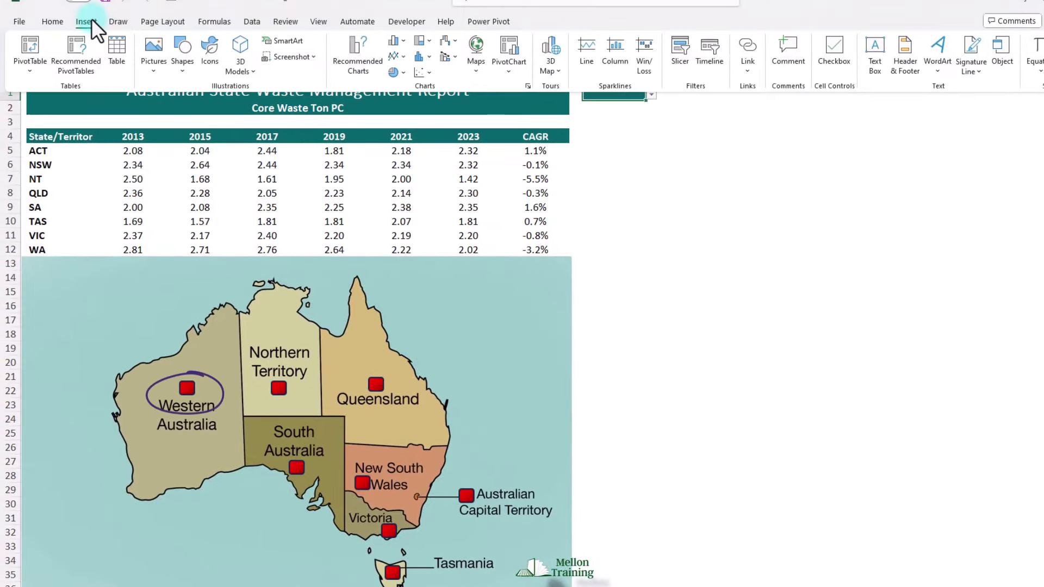
click(185, 74)
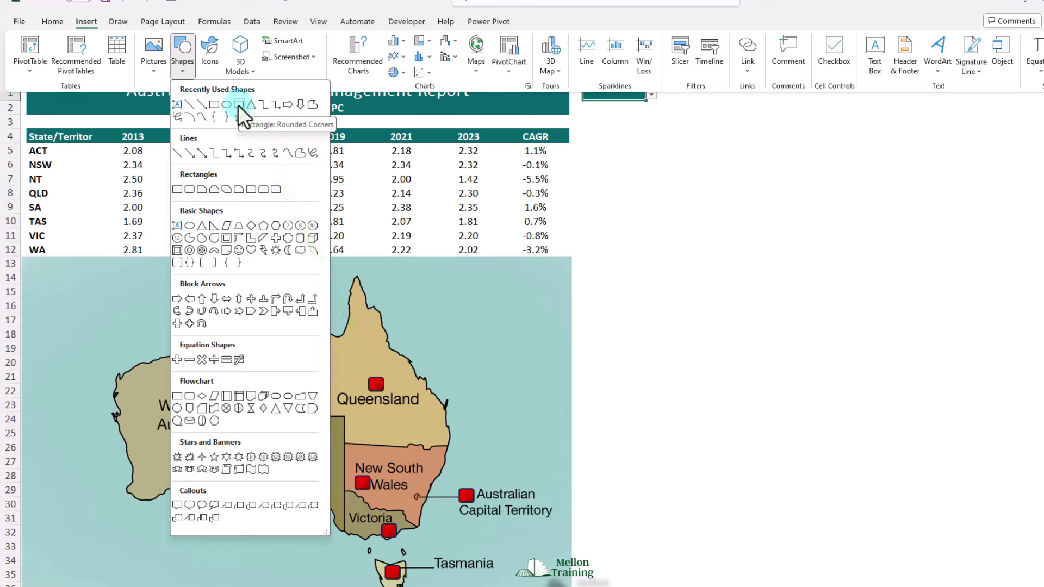
click(663, 151)
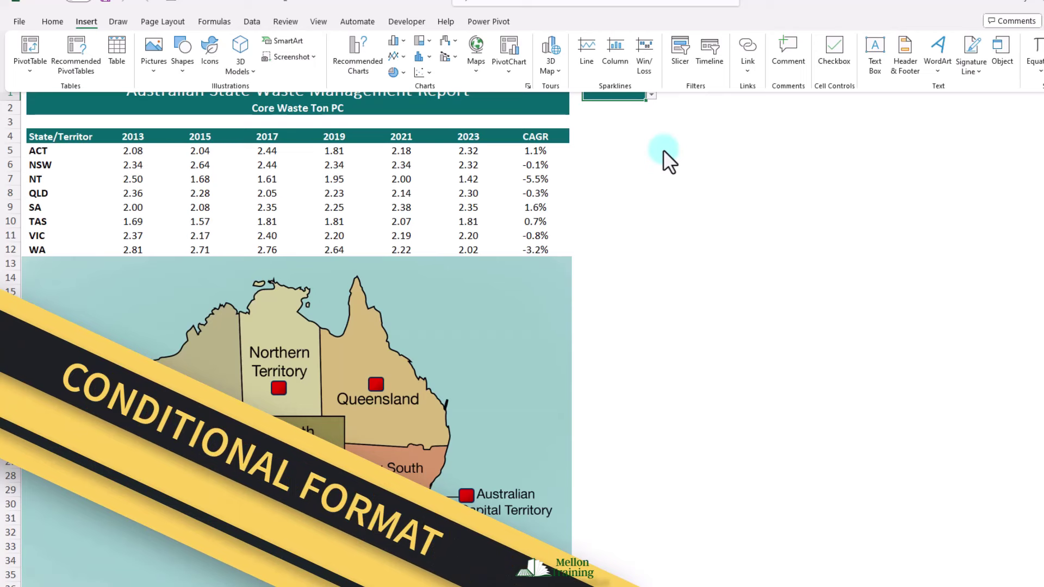
click(663, 152)
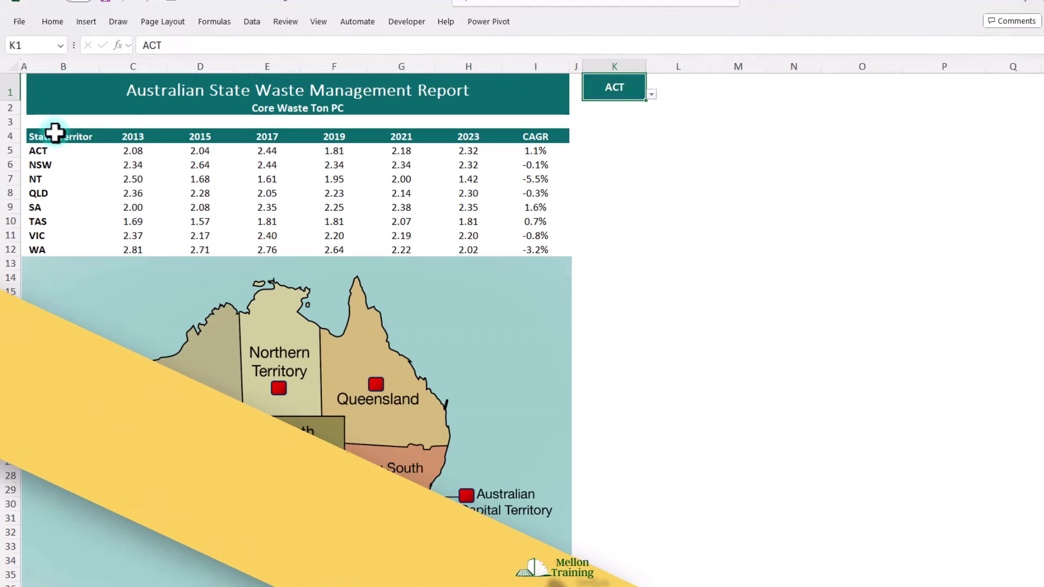
Select B5:I12 and start a new formula-based conditional formatting rule.
drag(40, 150, 521, 253)
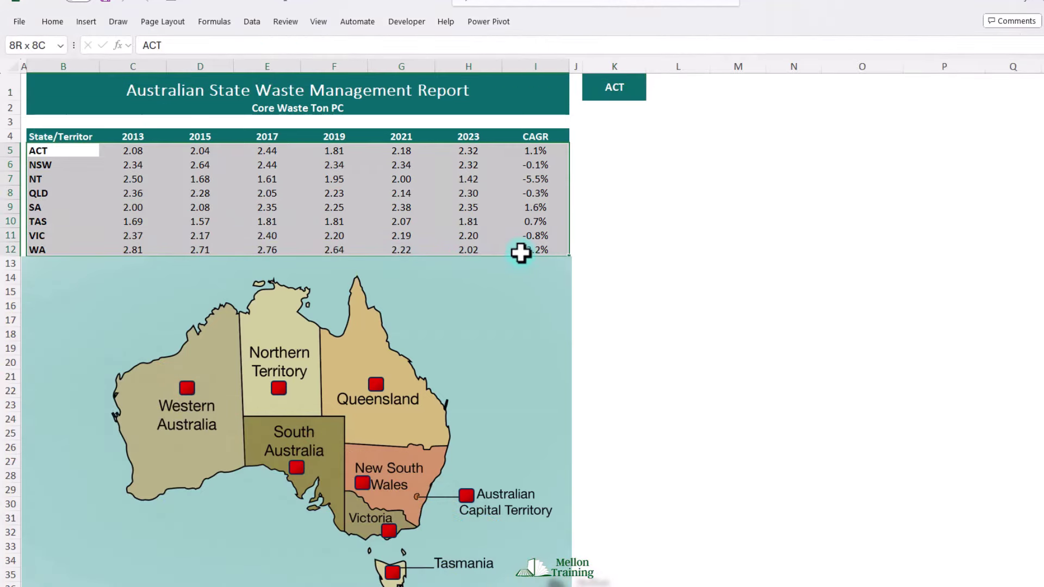
click(51, 23)
click(579, 69)
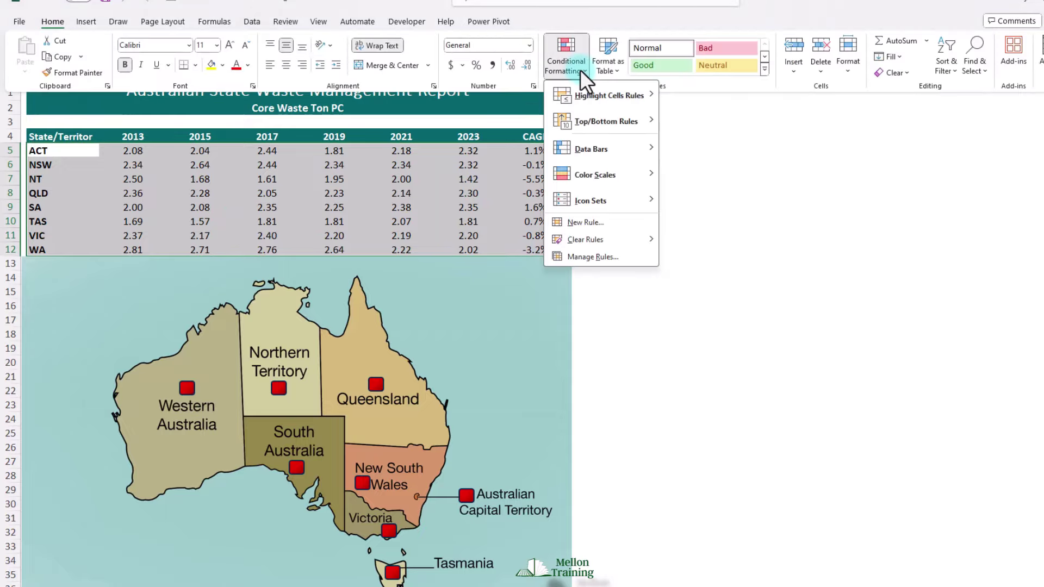
click(605, 222)
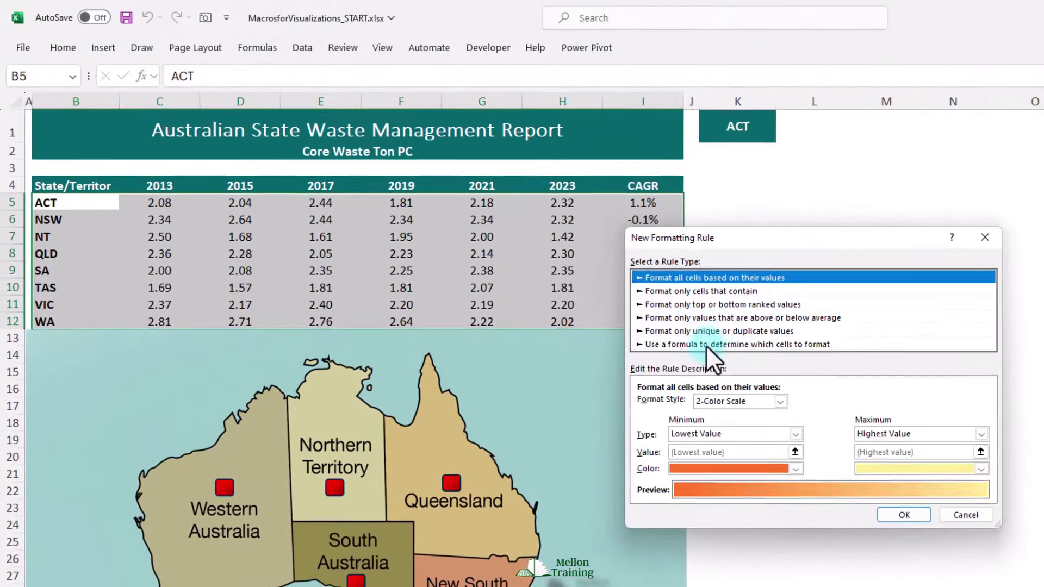
click(705, 345)
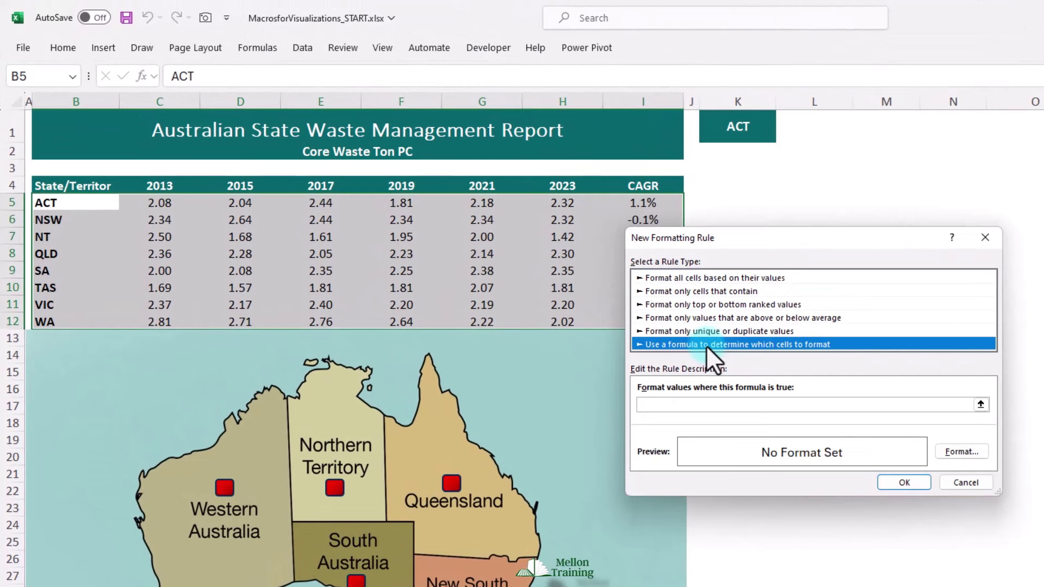
Enter the rule formula =$B5=$K$1 and bring up its format settings.
click(727, 402)
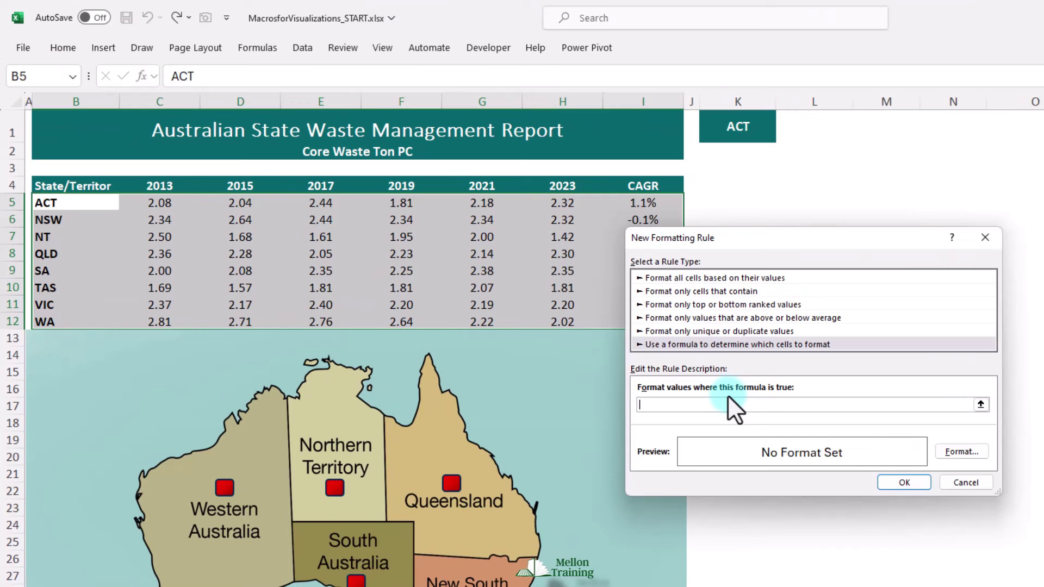
text(=)
click(48, 203)
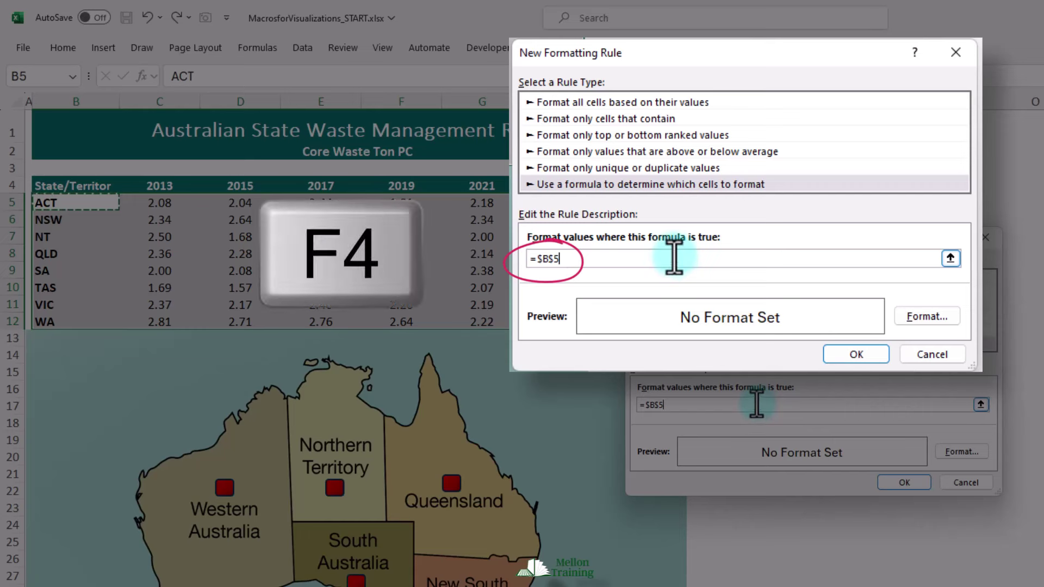
key(F4)
key(F4)
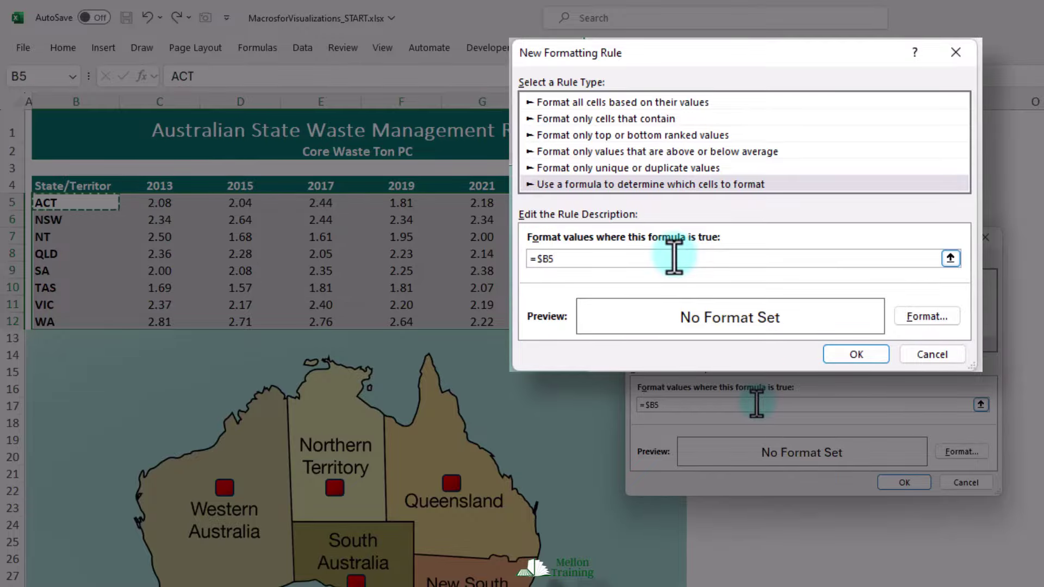
text(=)
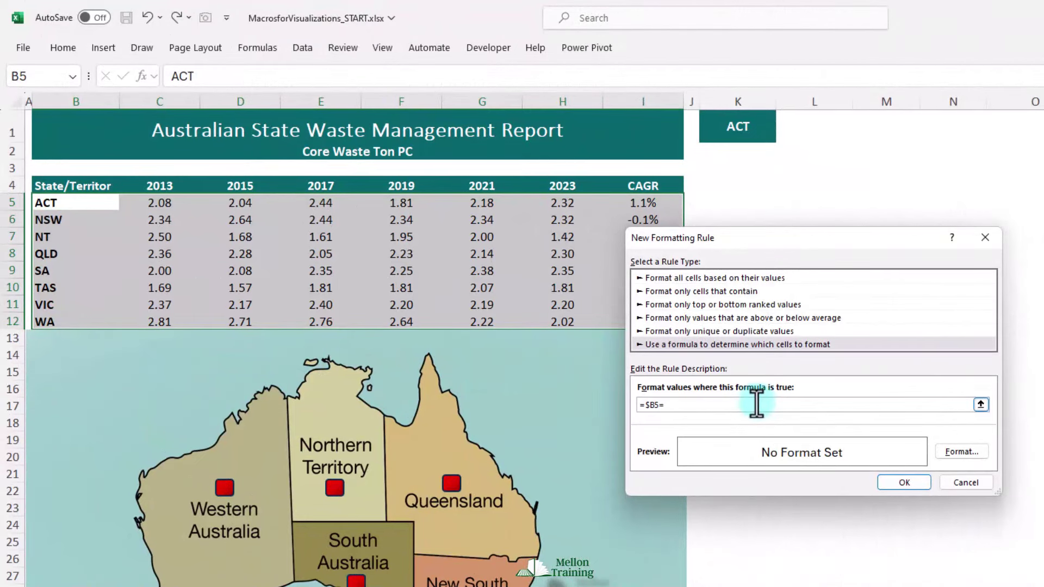
click(742, 132)
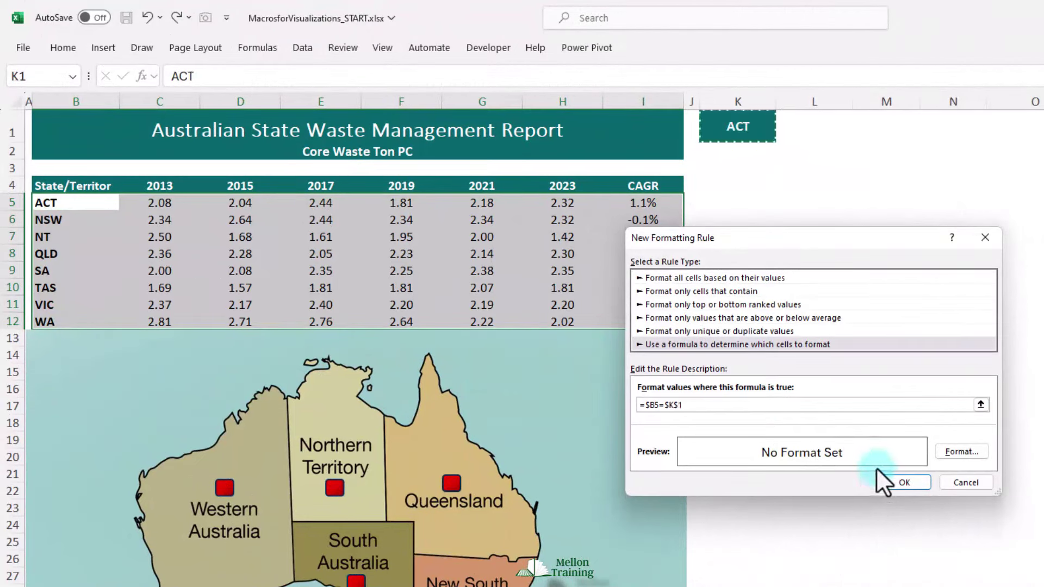
click(978, 451)
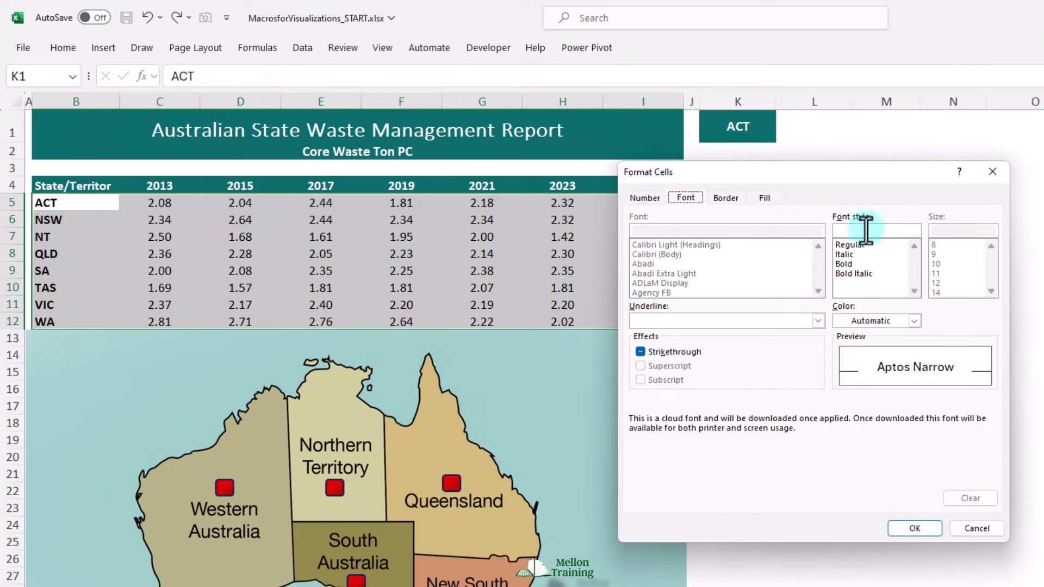
Format matching rows with a light blue fill and white font, then apply the rule.
click(770, 197)
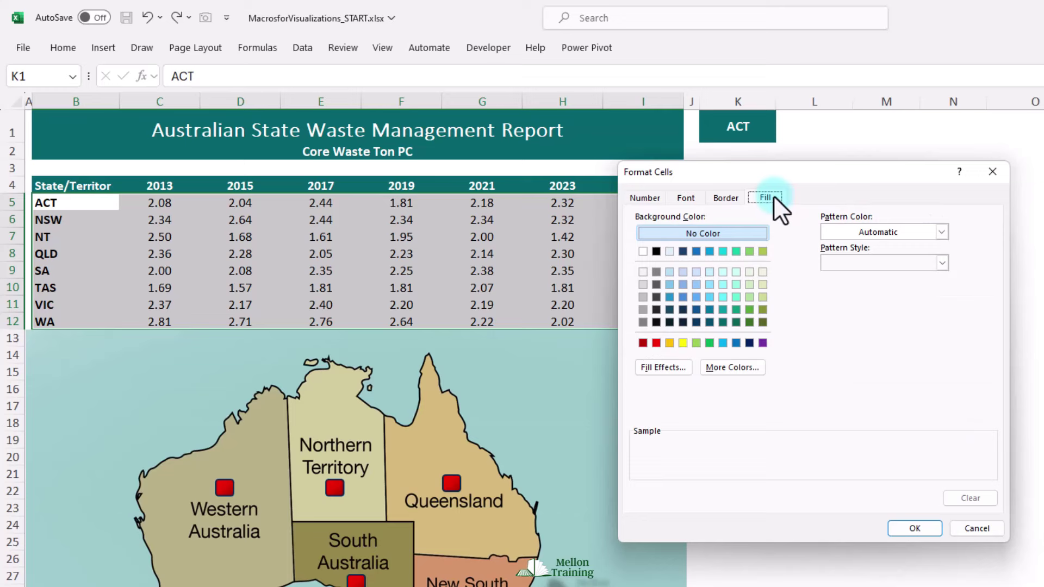
click(723, 343)
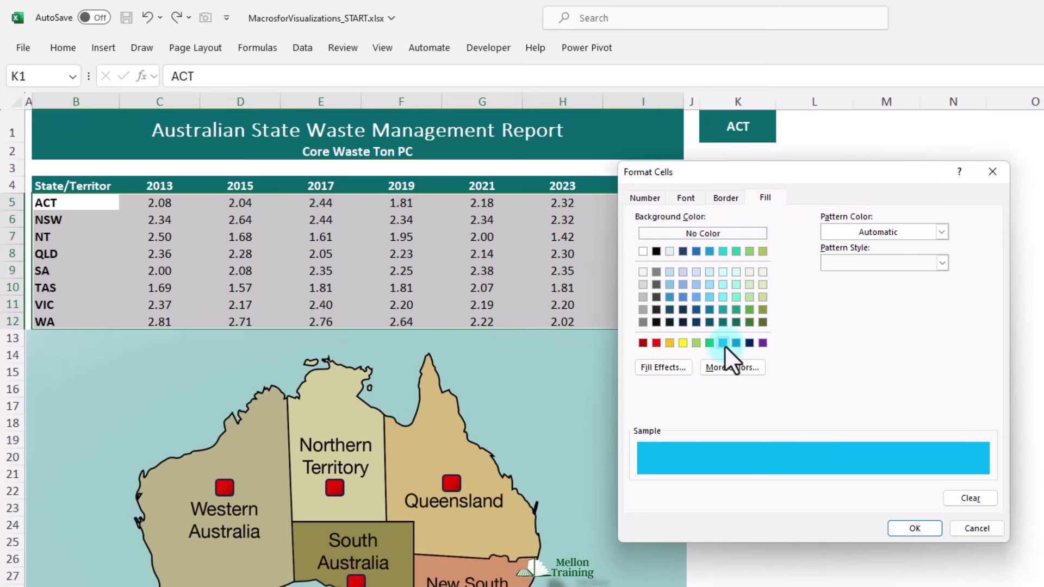
click(691, 197)
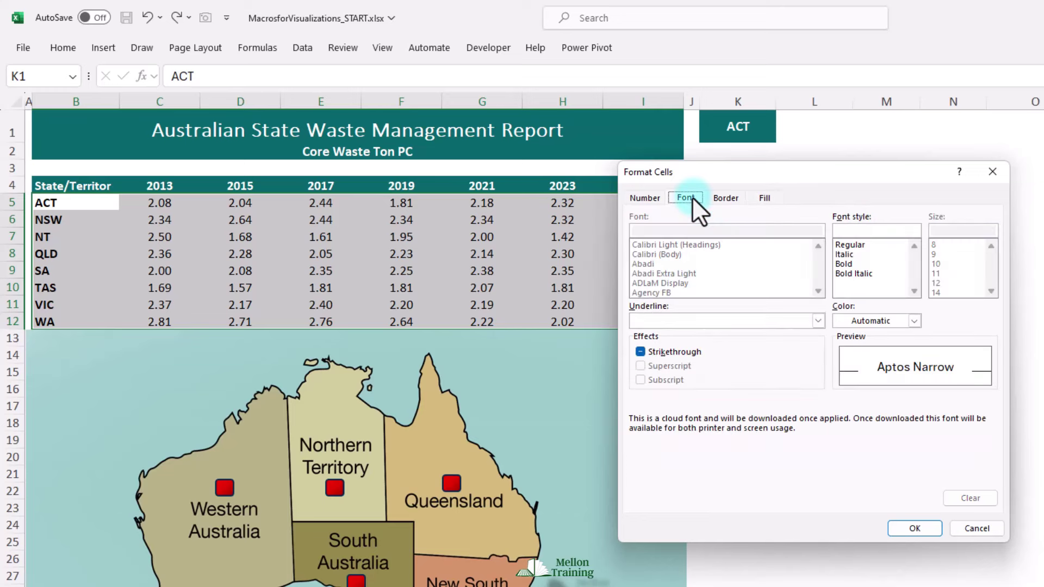
click(914, 321)
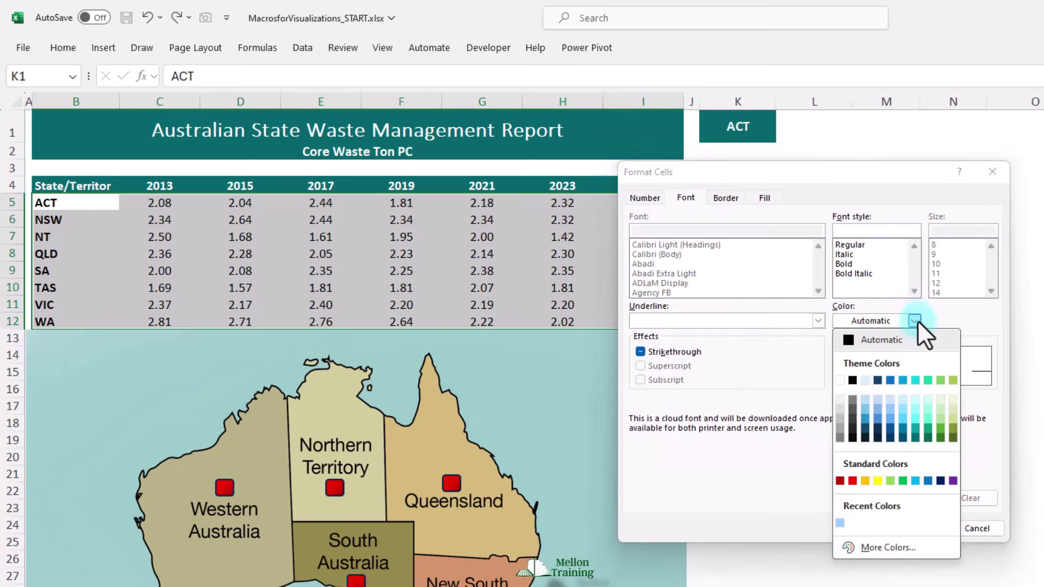
click(840, 380)
click(912, 526)
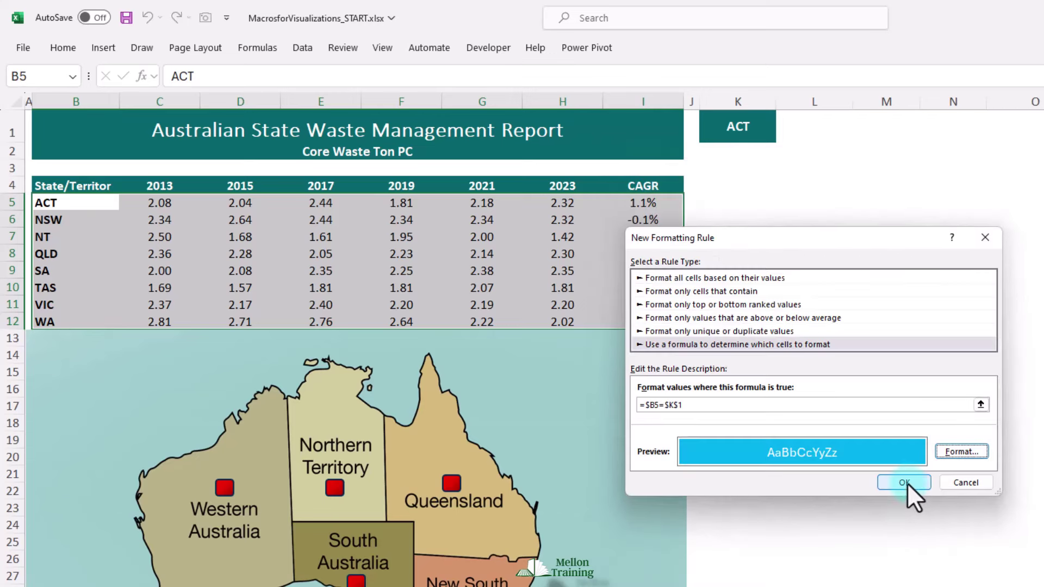
click(904, 482)
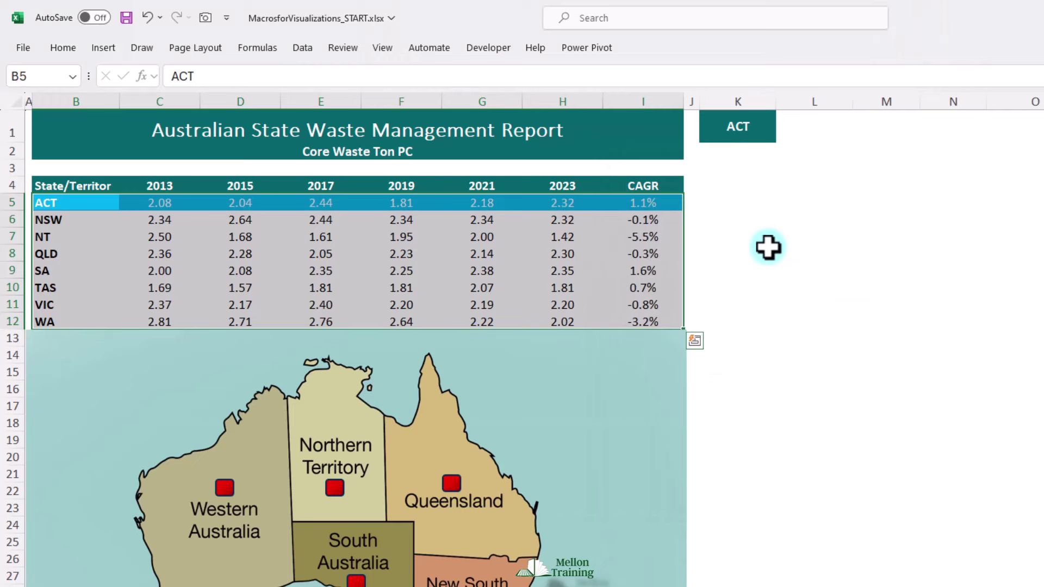
Deselect the table and change the state picker K1 to NT.
click(744, 218)
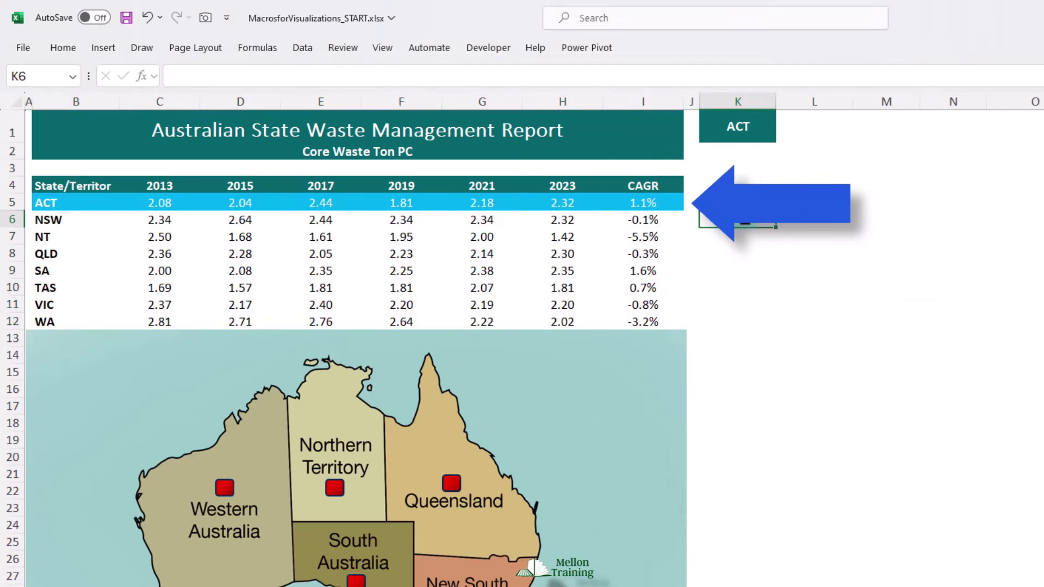
click(751, 128)
click(783, 133)
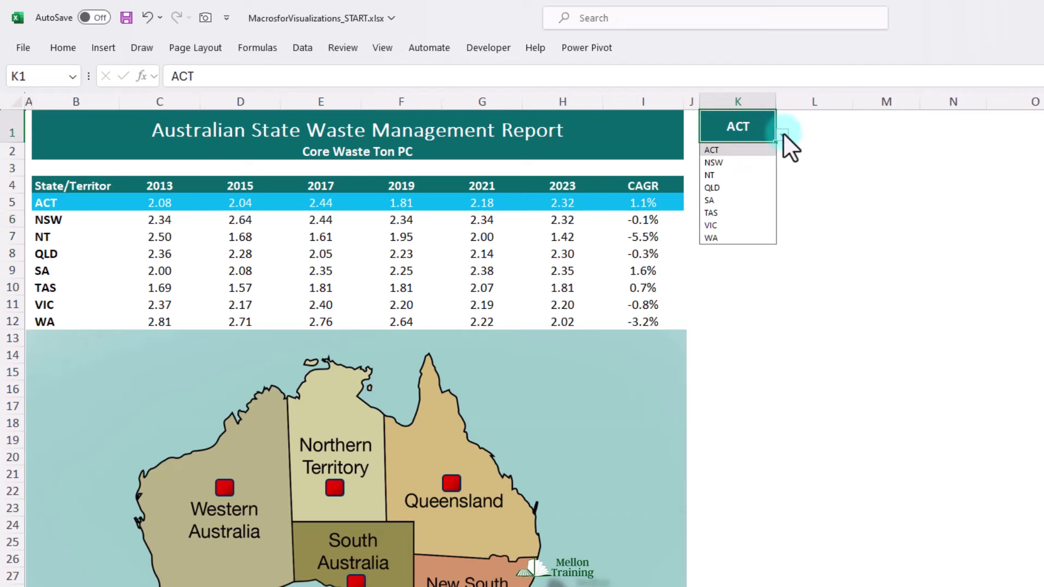
click(736, 174)
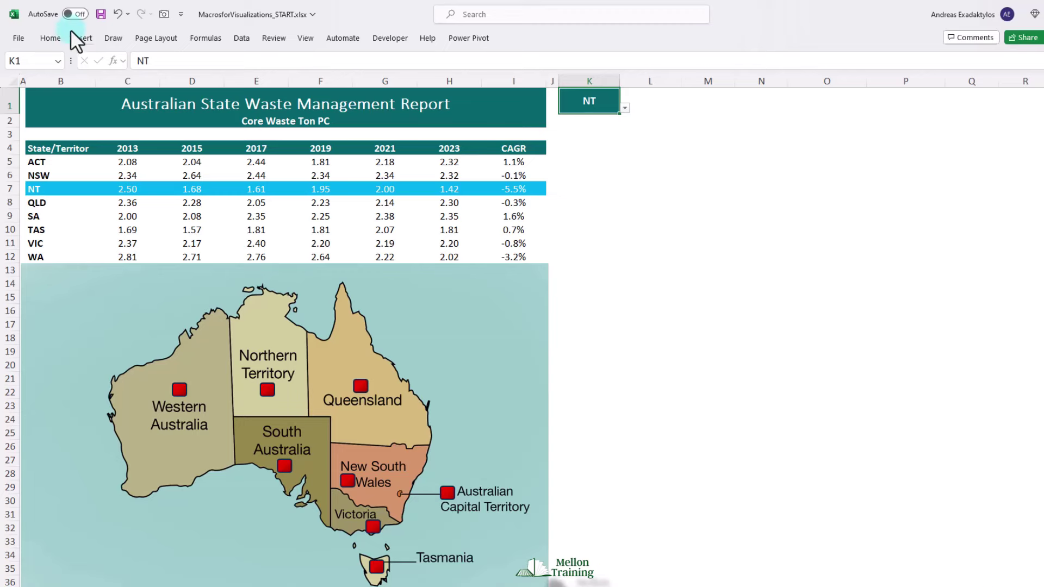
Save the workbook as macro-enabled MacrosforVisualizations_START1.xlsm.
click(22, 38)
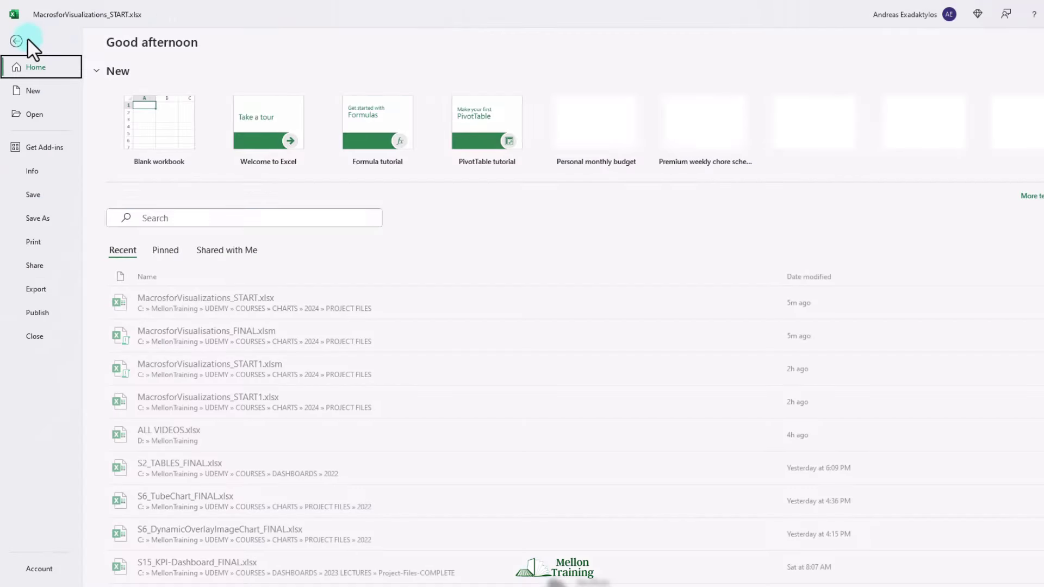
click(52, 220)
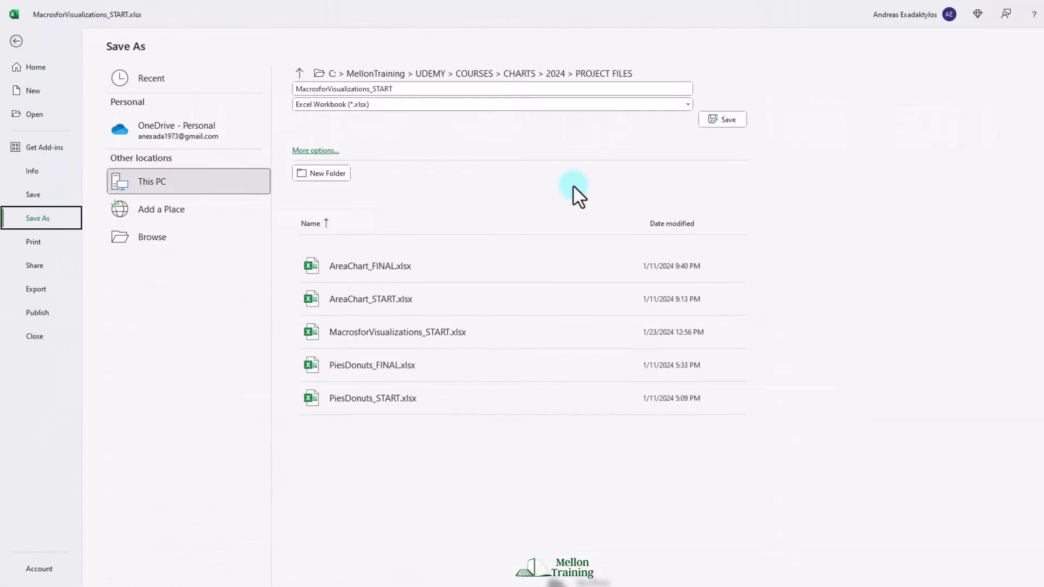
click(414, 91)
click(415, 91)
text(1)
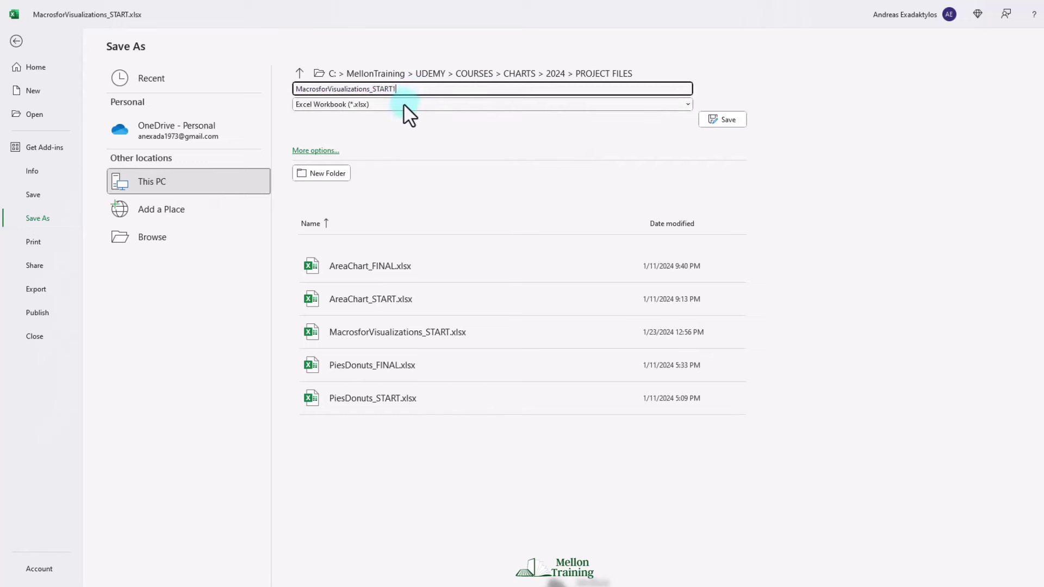
click(403, 104)
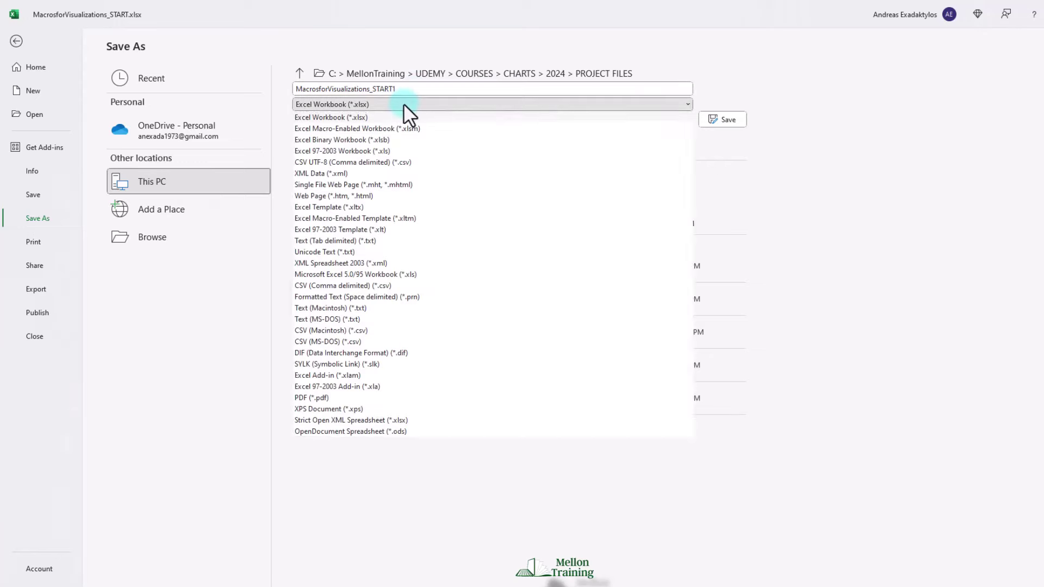
click(444, 129)
click(705, 124)
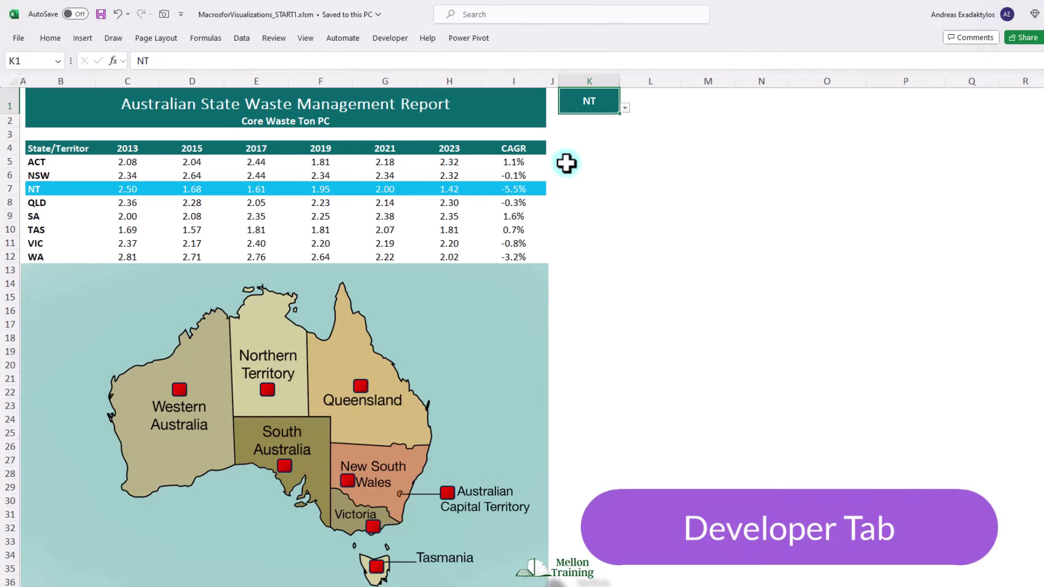
Verify Developer is checked under Main Tabs in Excel Options, then show the Developer commands.
click(391, 39)
click(390, 41)
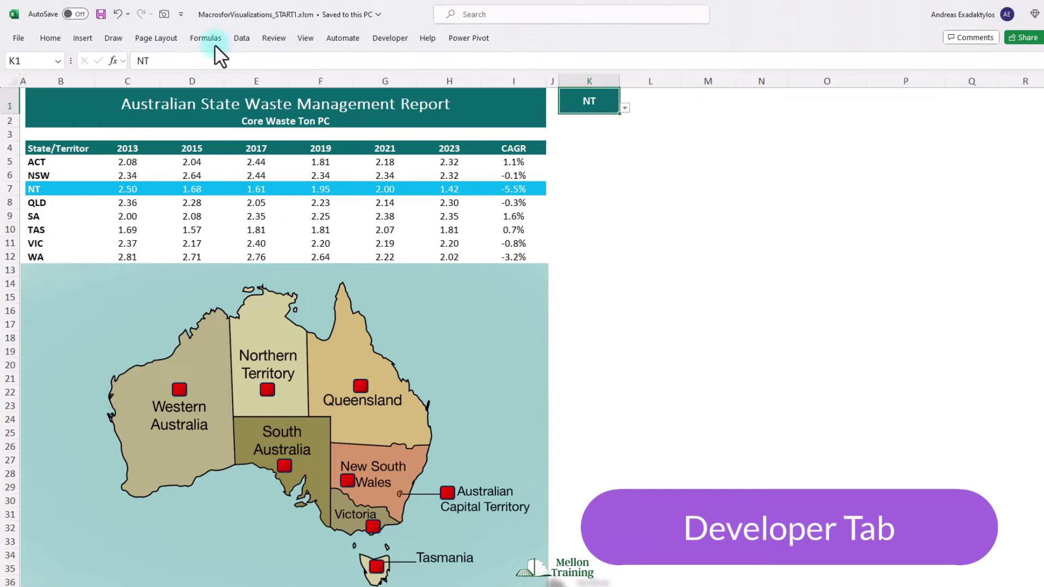
click(18, 38)
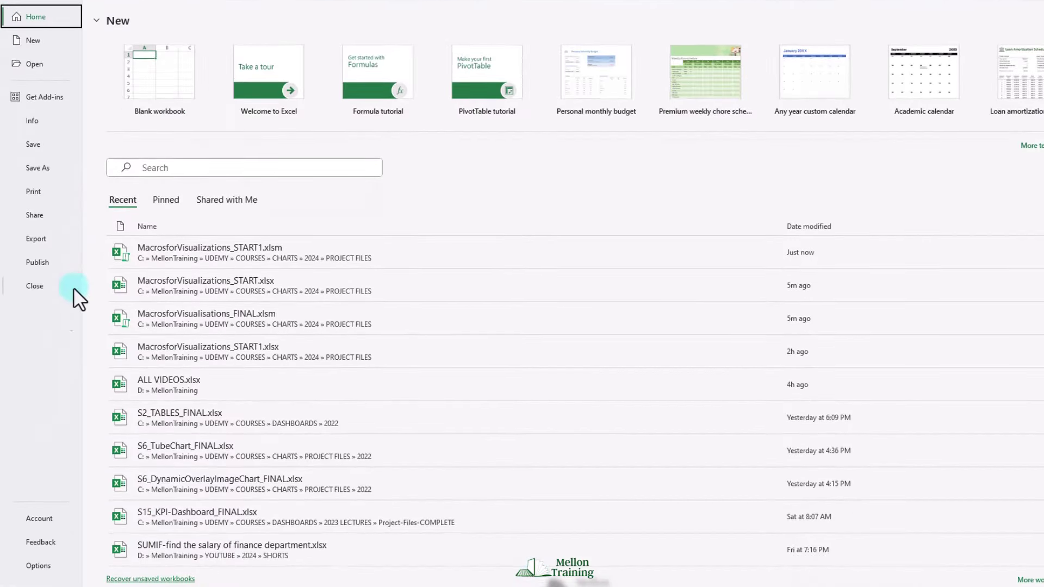
click(37, 565)
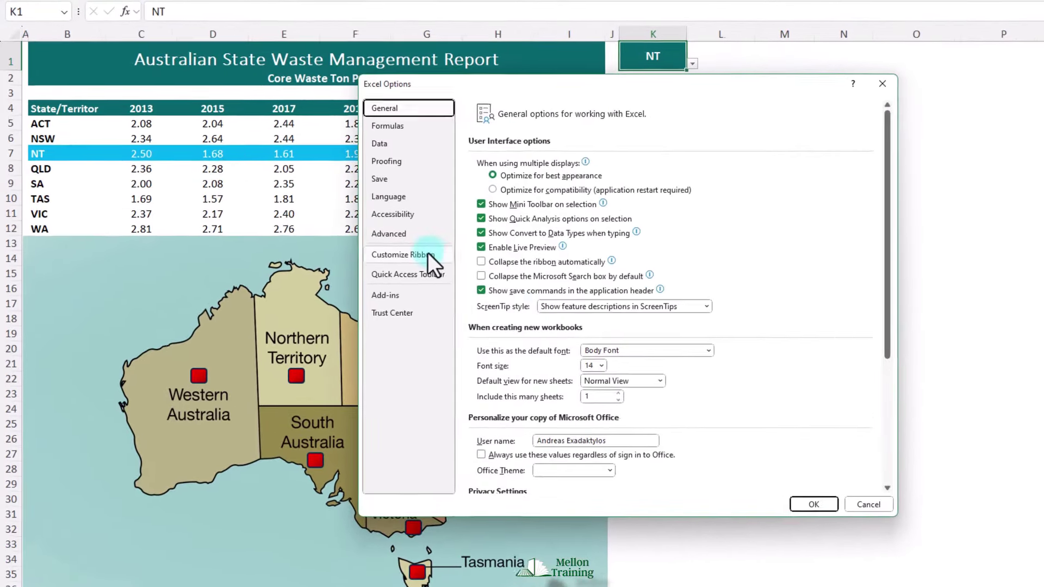
click(388, 234)
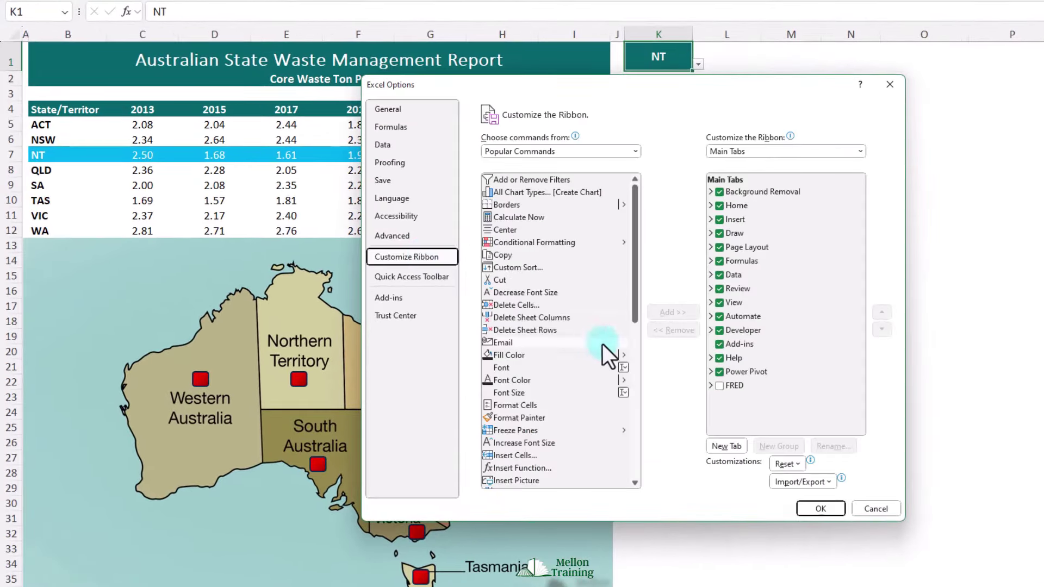
click(718, 331)
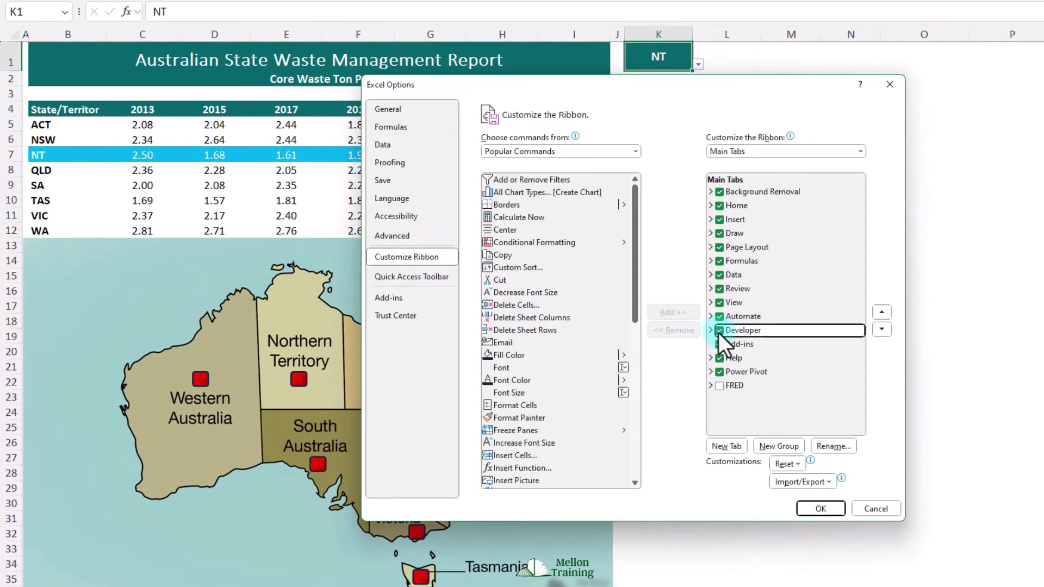
click(876, 508)
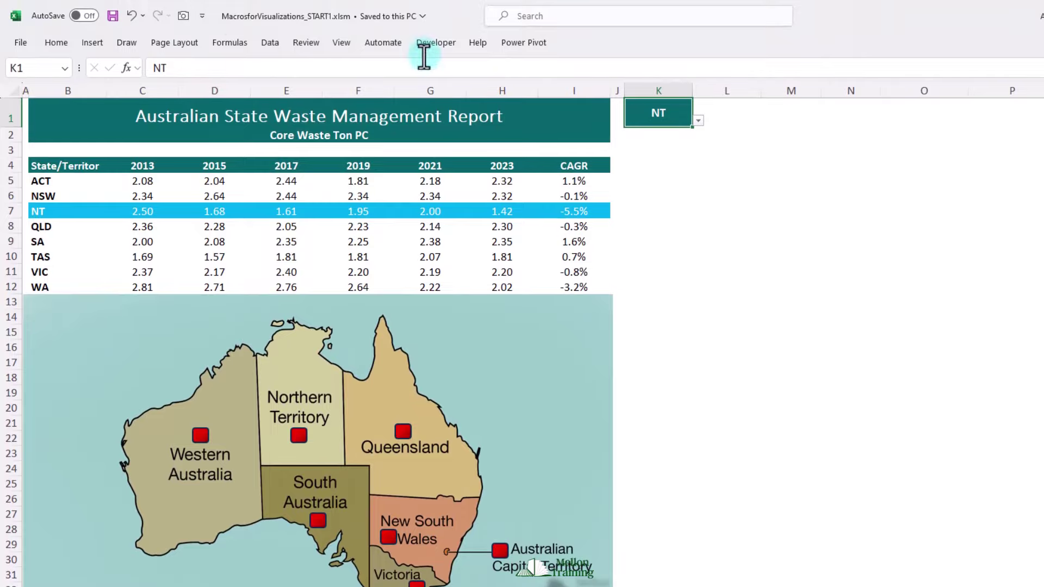
click(434, 40)
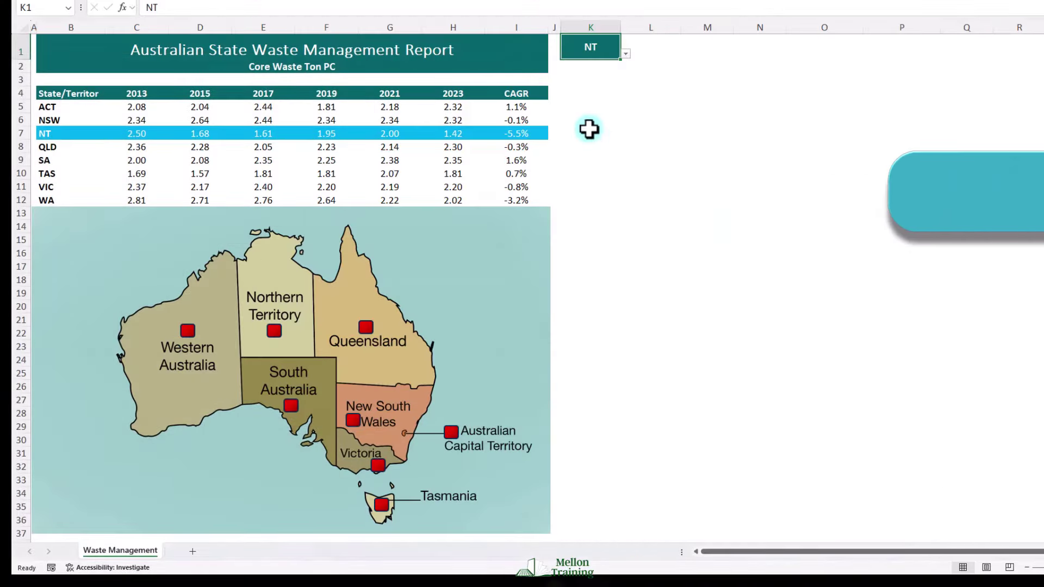
Set K1 back to ACT from its dropdown and select cell K4.
click(588, 134)
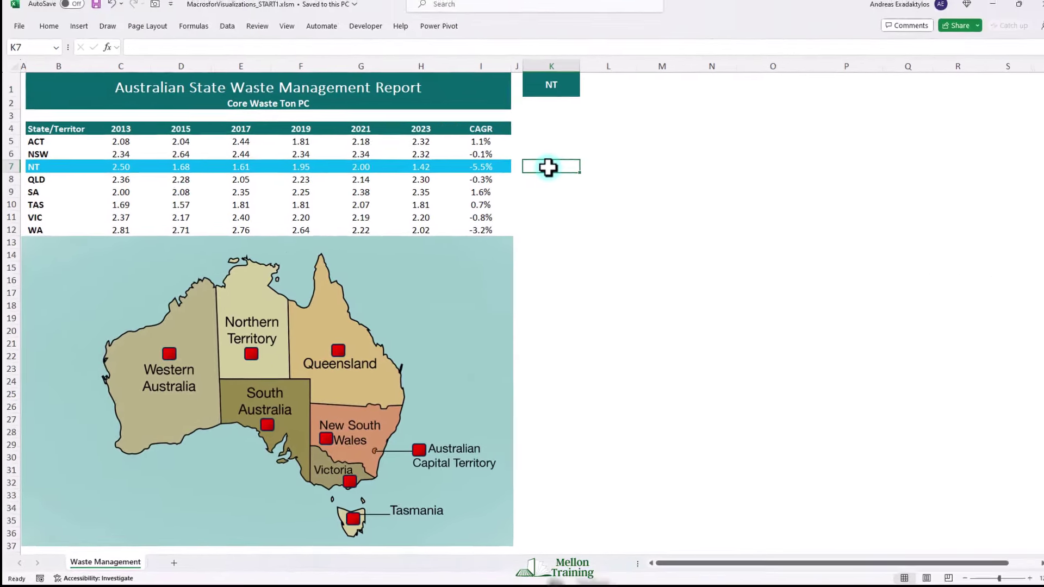
key(ctrl+Up)
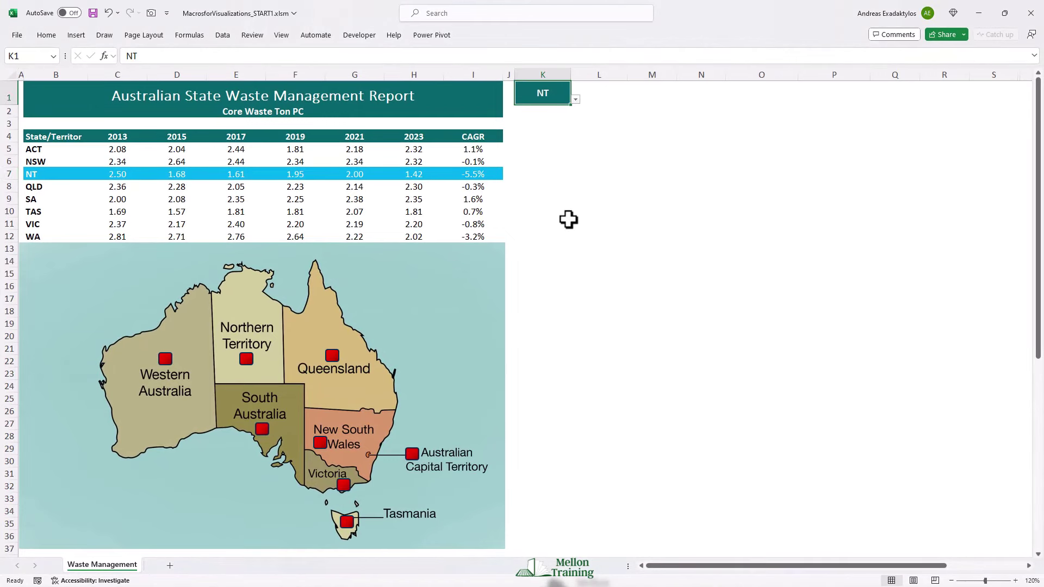
click(575, 99)
click(541, 113)
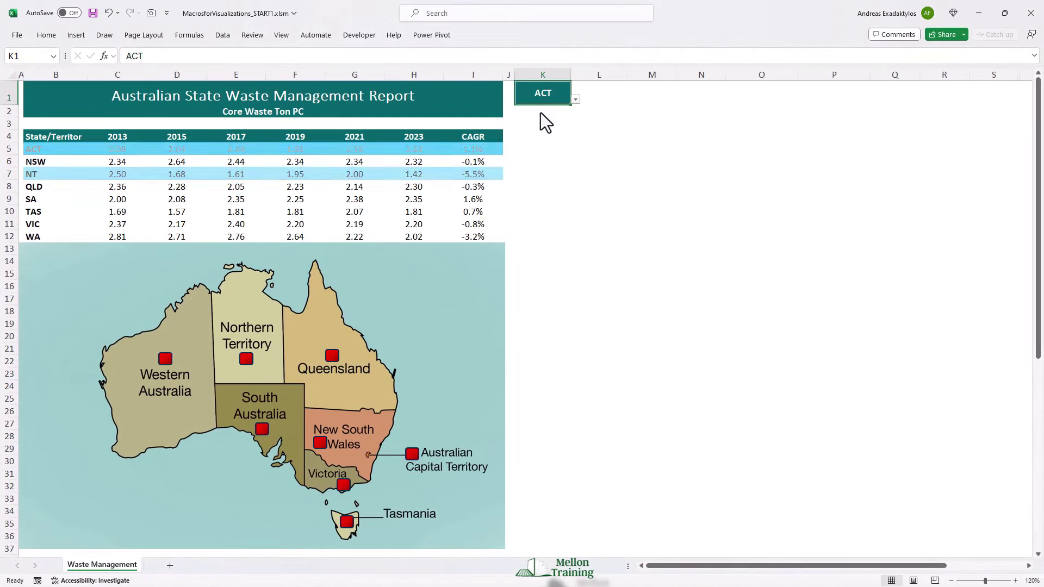
click(532, 136)
Start recording a macro named ACT with shortcut Ctrl+Shift+A.
click(374, 34)
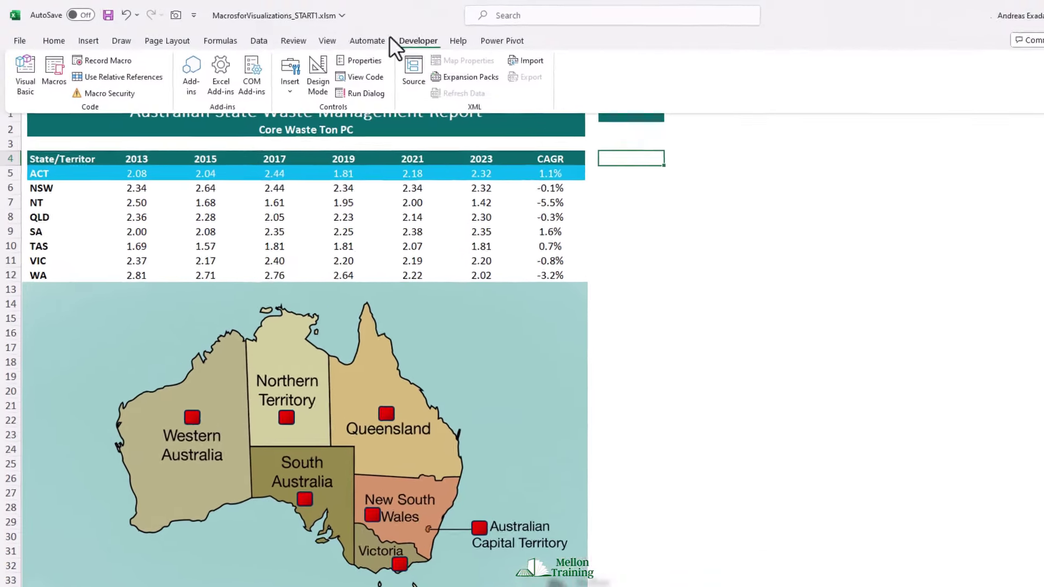
click(93, 56)
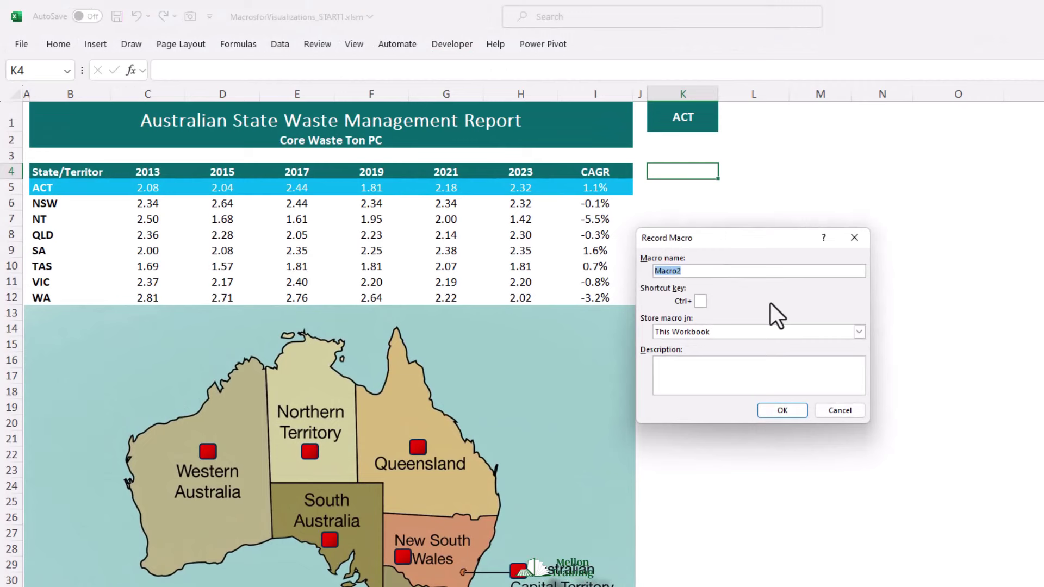
text(ACT)
click(699, 302)
text(A)
click(782, 411)
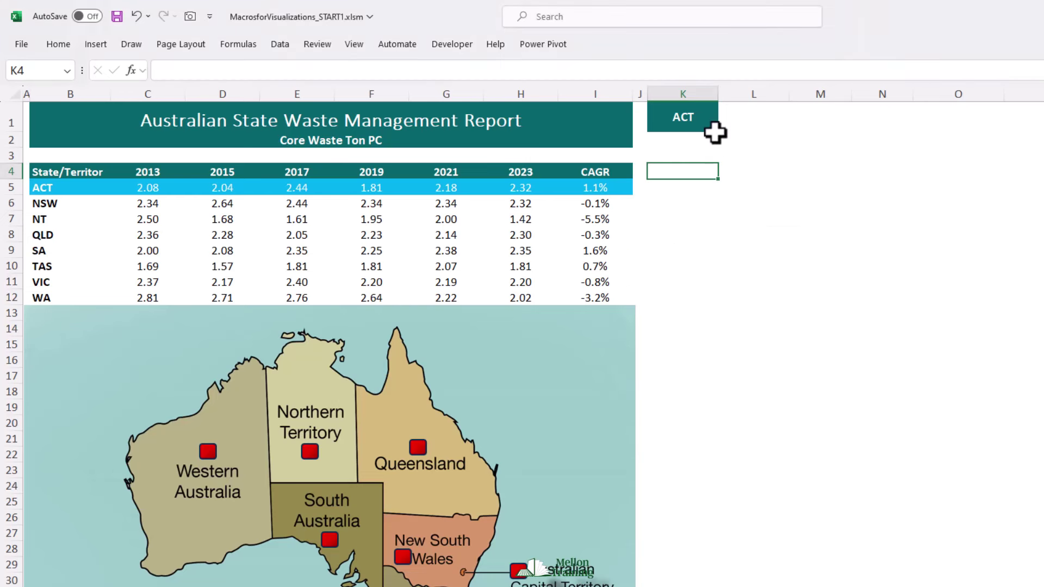
Re-enter K1's ACT value and stop the recording.
double_click(699, 115)
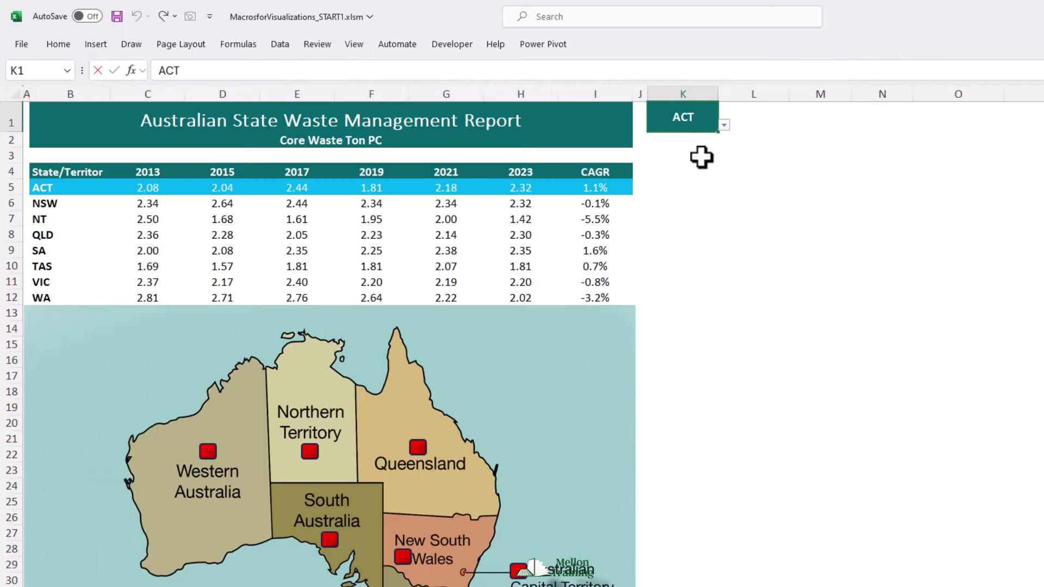
click(760, 116)
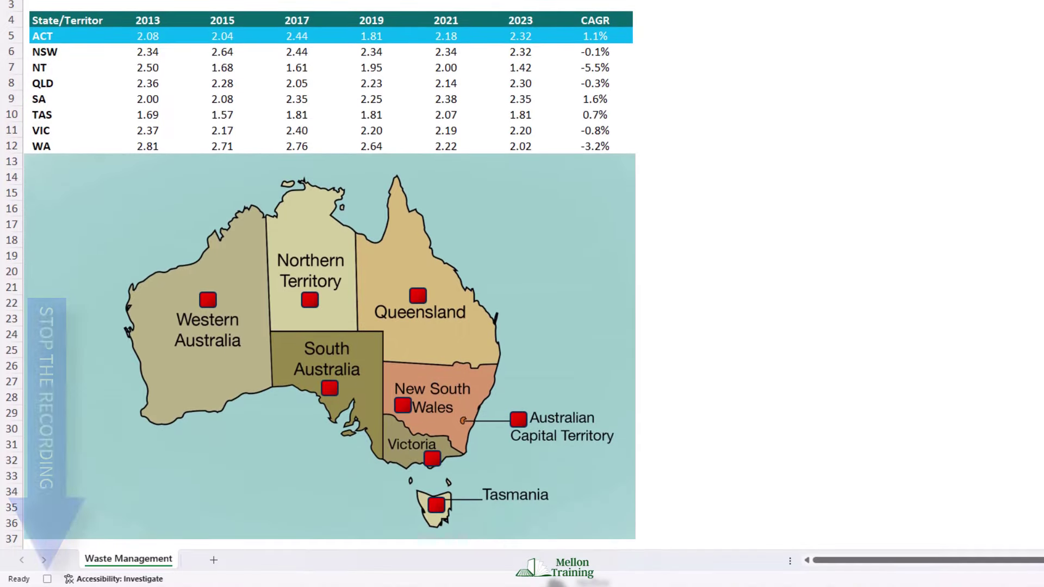
click(47, 579)
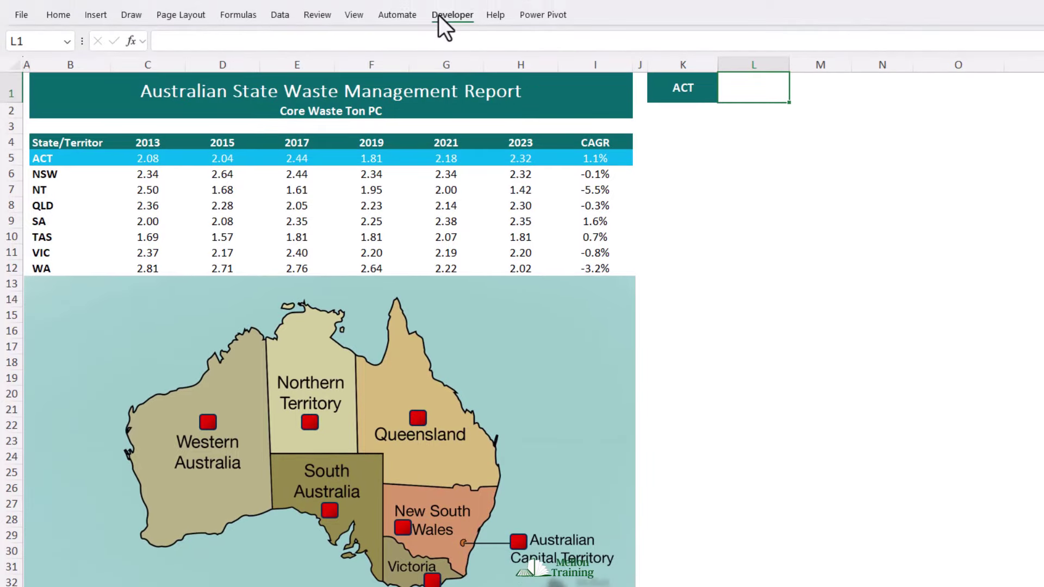
Start recording a second macro named NSW.
click(439, 16)
click(106, 37)
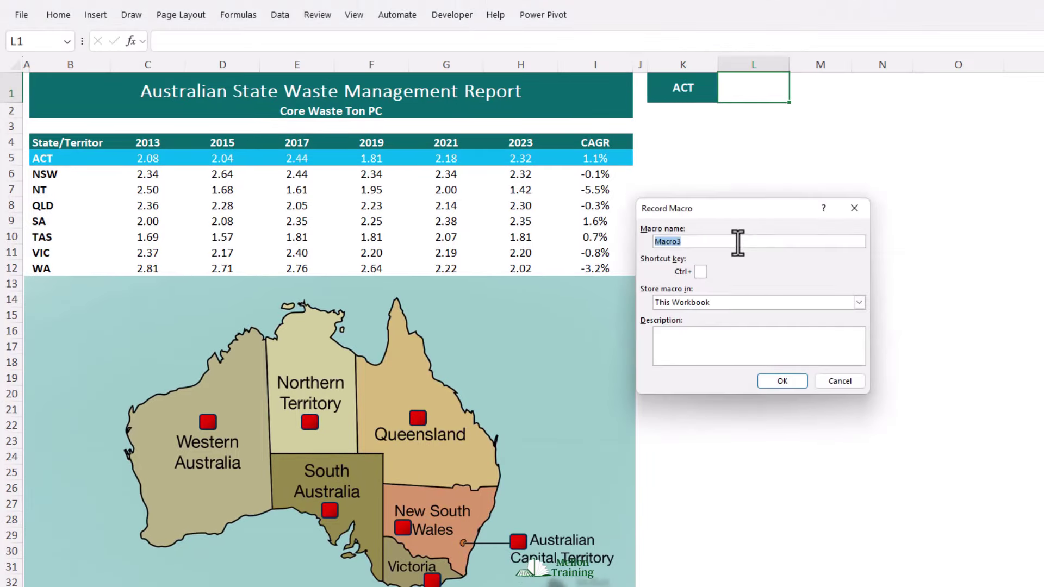
text(NSW)
click(795, 383)
Choose NSW in K1's dropdown, confirm the cell, select K3 and stop recording.
click(702, 91)
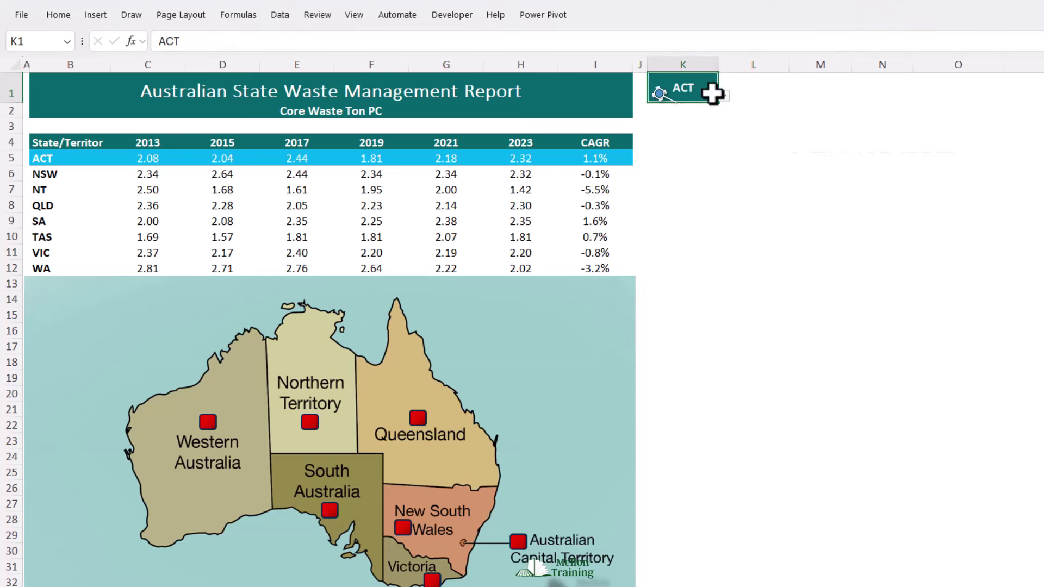
click(724, 95)
click(673, 123)
double_click(698, 88)
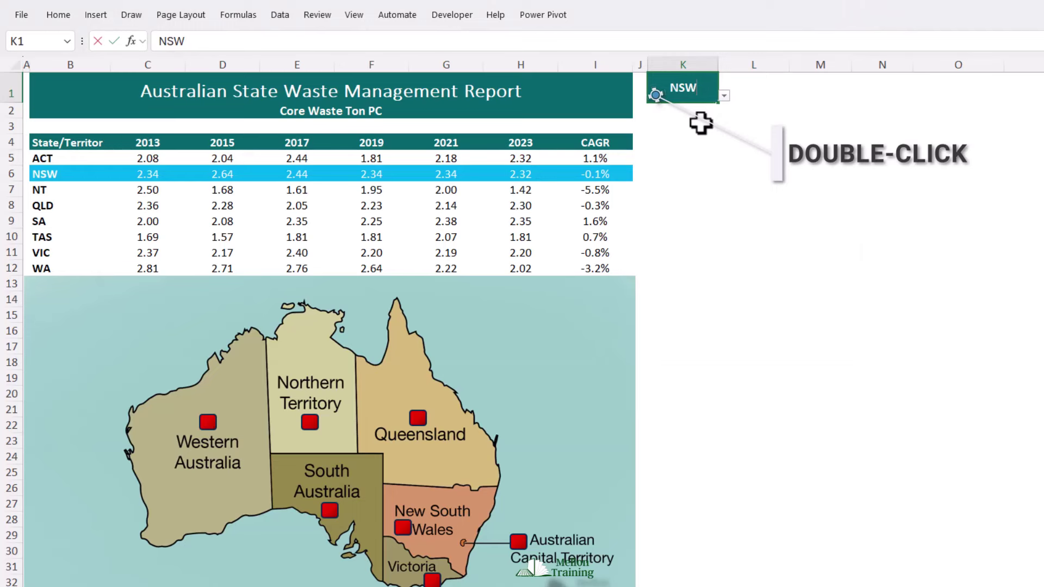
key(Escape)
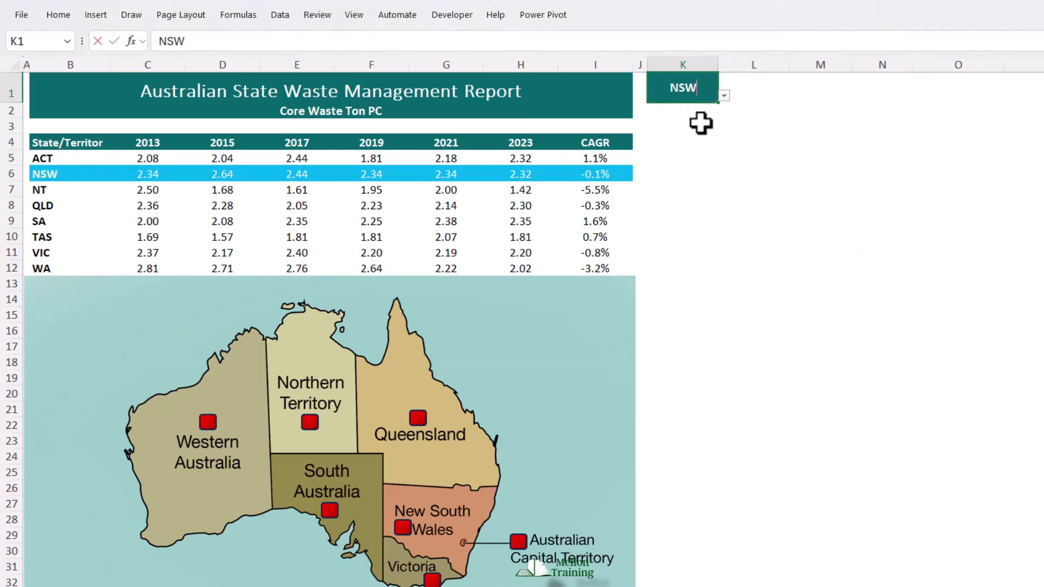
click(681, 130)
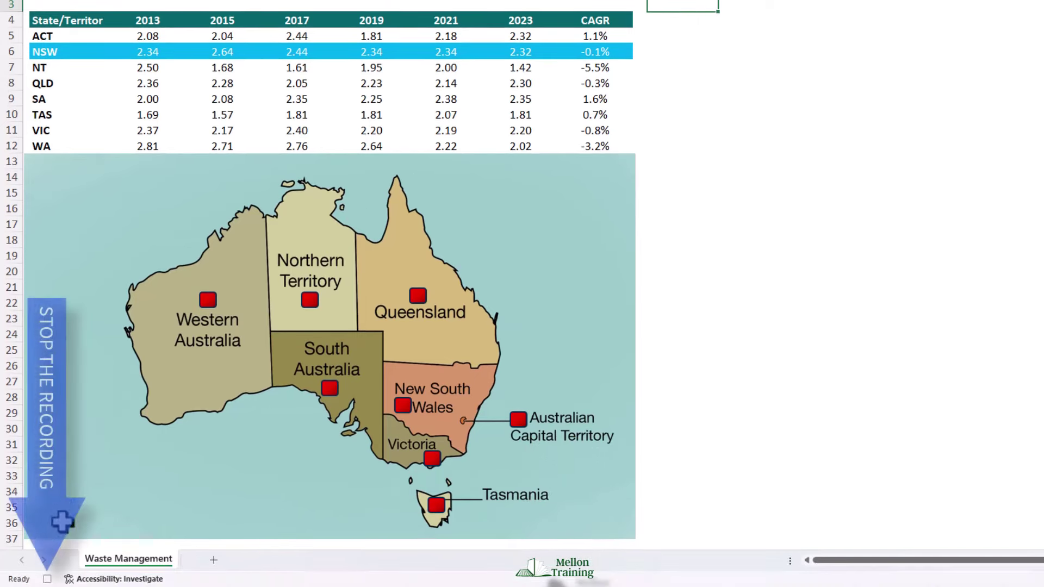
click(48, 579)
click(689, 84)
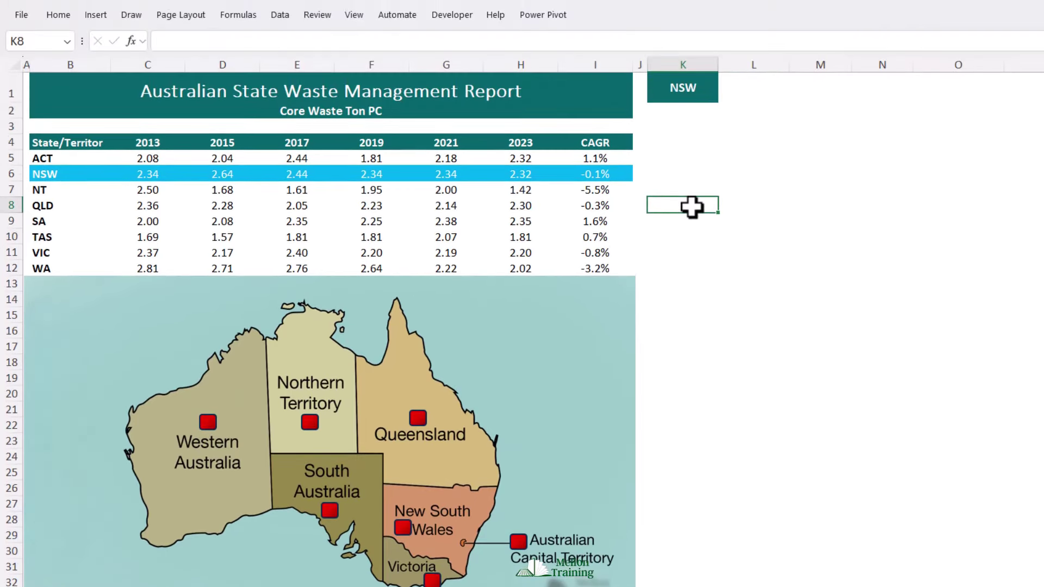
Run the ACT macro with Ctrl+Shift+A, then the NSW macro with Ctrl+Shift+W.
key(ctrl+shift+a)
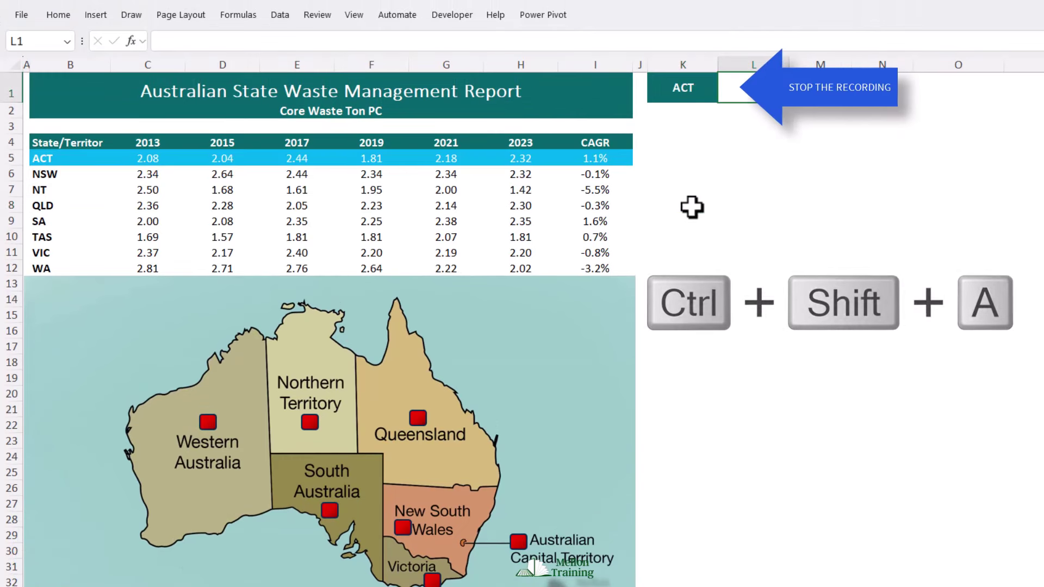
key(ctrl+shift+w)
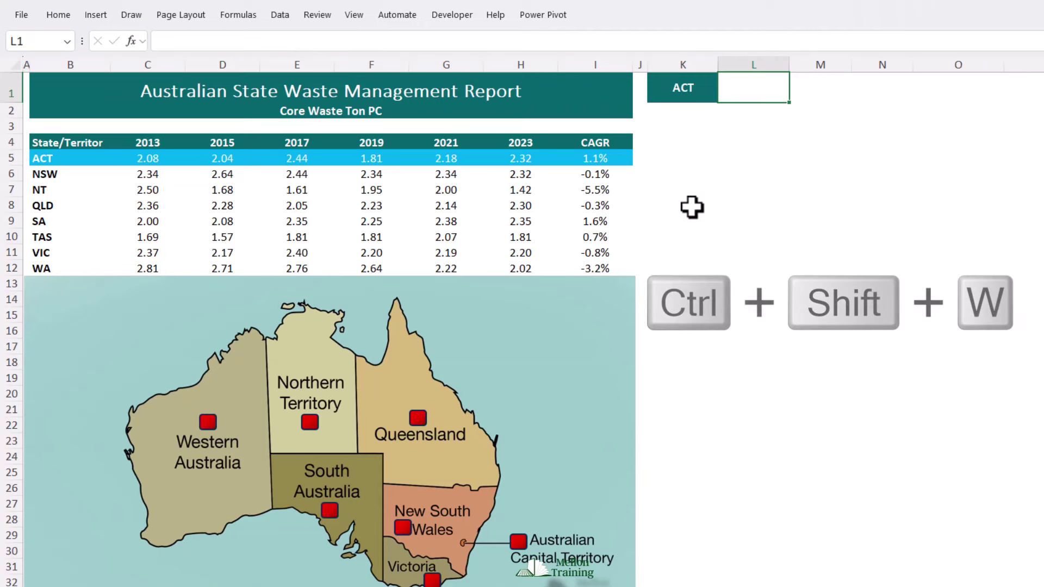